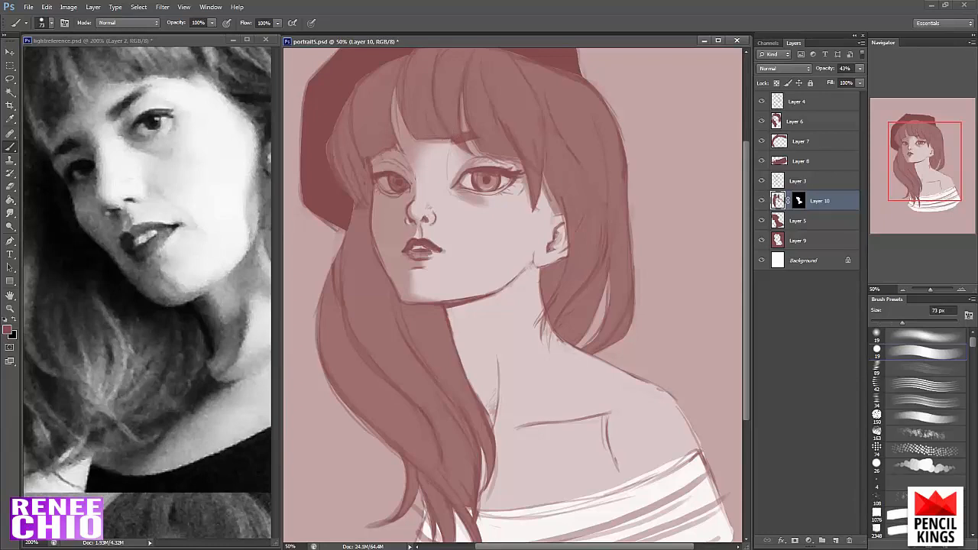
- Make a freehand lasso selection around the neck, chest and shoulder, following the lower edge of the jaw
{"action": "left_click", "coordinate": [882, 324]}
{"action": "left_click_drag", "start_coordinate": [582, 303], "coordinate": [545, 284]}
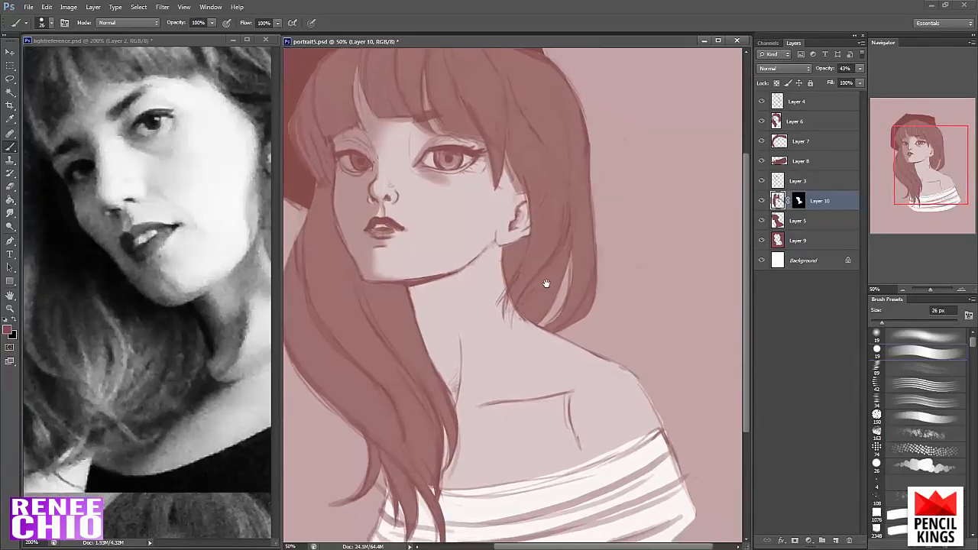
{"action": "left_click", "coordinate": [10, 79]}
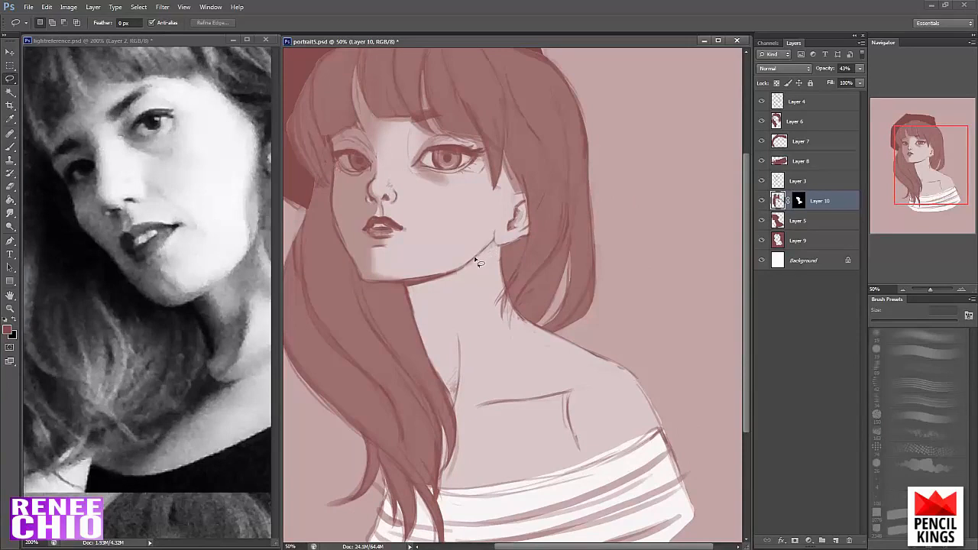
{"action": "mouse_move", "coordinate": [462, 271]}
{"action": "left_mouse_down"}
{"action": "mouse_move", "coordinate": [417, 452]}
{"action": "mouse_move", "coordinate": [421, 486]}
{"action": "mouse_move", "coordinate": [524, 269]}
{"action": "mouse_move", "coordinate": [496, 244]}
{"action": "left_mouse_up"}
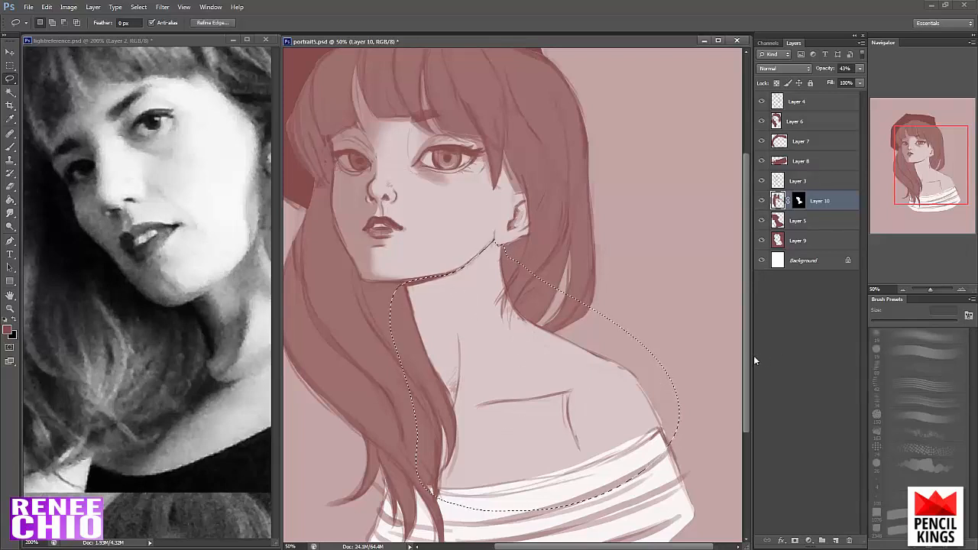
{"action": "key", "text": "b"}
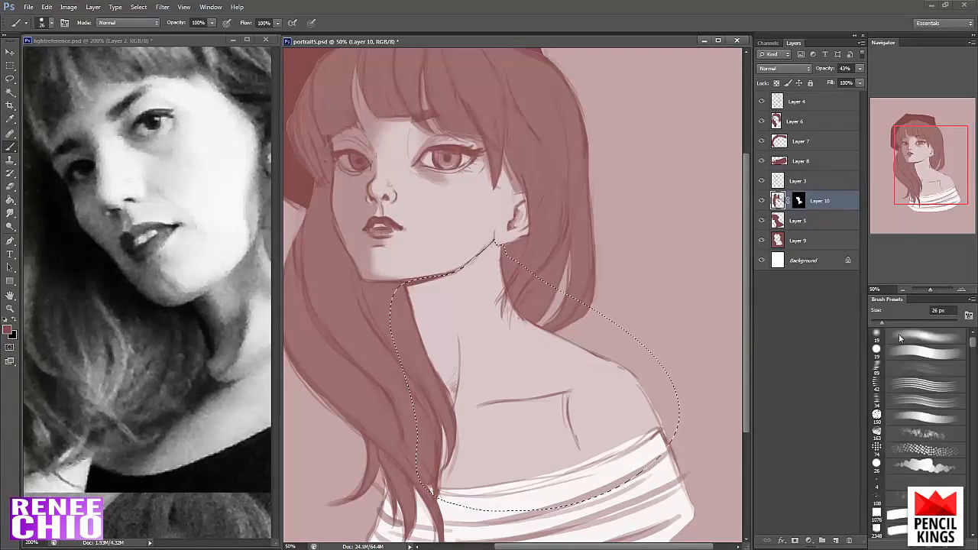
{"action": "left_click", "coordinate": [909, 353]}
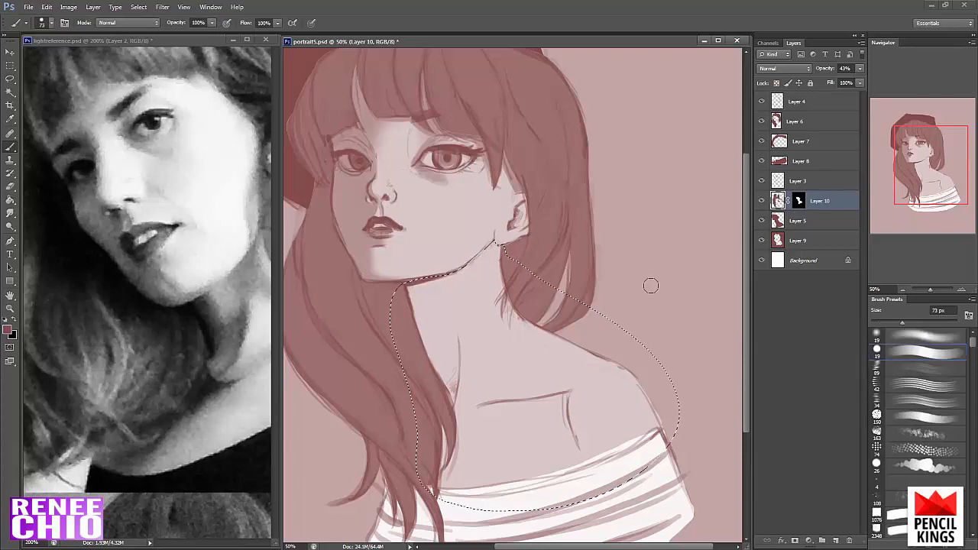
{"action": "left_click_drag", "start_coordinate": [447, 258], "coordinate": [420, 331]}
{"action": "key", "text": "ctrl+z"}
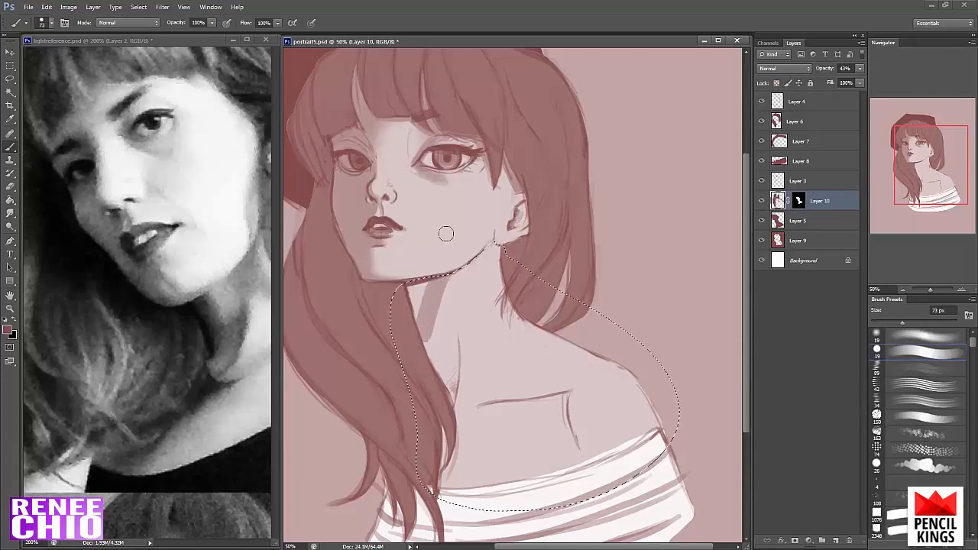
- Shade the shadowed side of the neck beneath the chin on Layer 10 with a soft 106 px brush
{"action": "left_click", "coordinate": [916, 322]}
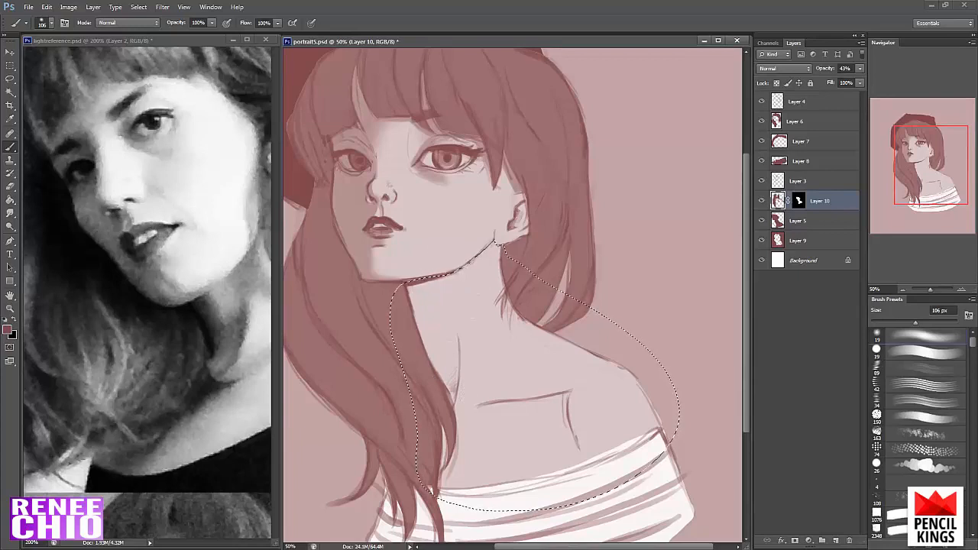
{"action": "left_click_drag", "start_coordinate": [433, 331], "coordinate": [411, 266]}
{"action": "mouse_move", "coordinate": [428, 335]}
{"action": "left_mouse_down"}
{"action": "mouse_move", "coordinate": [405, 283]}
{"action": "mouse_move", "coordinate": [434, 379]}
{"action": "left_mouse_up"}
{"action": "left_click_drag", "start_coordinate": [408, 293], "coordinate": [432, 333]}
{"action": "mouse_move", "coordinate": [464, 304]}
{"action": "left_mouse_down"}
{"action": "mouse_move", "coordinate": [477, 280]}
{"action": "mouse_move", "coordinate": [458, 377]}
{"action": "left_mouse_up"}
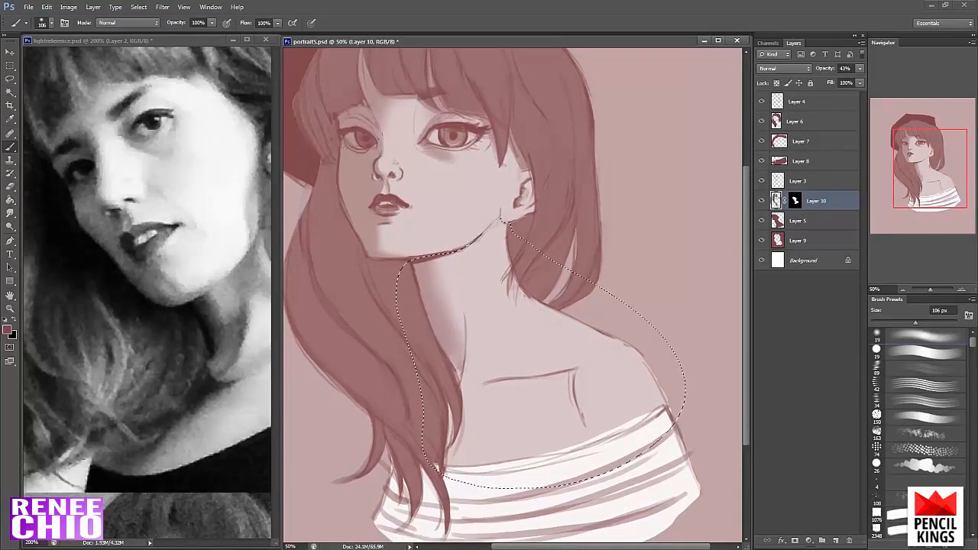
- Zoom the photo reference out to 100% and paint a shadow band down the neck muscle, using soft 106 px and hard 67 px brushes
{"action": "left_click", "coordinate": [205, 140], "text": "alt"}
{"action": "left_click", "coordinate": [525, 40]}
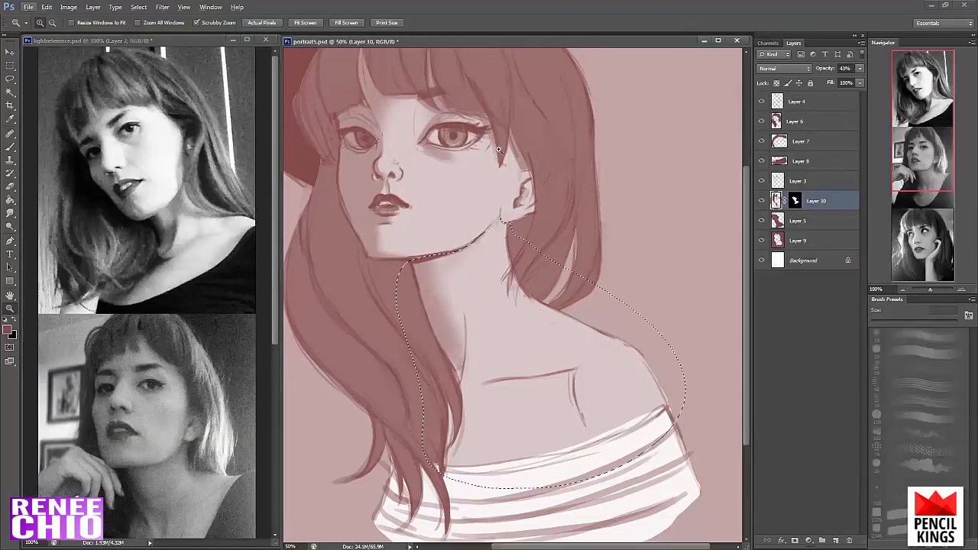
{"action": "key", "text": "b"}
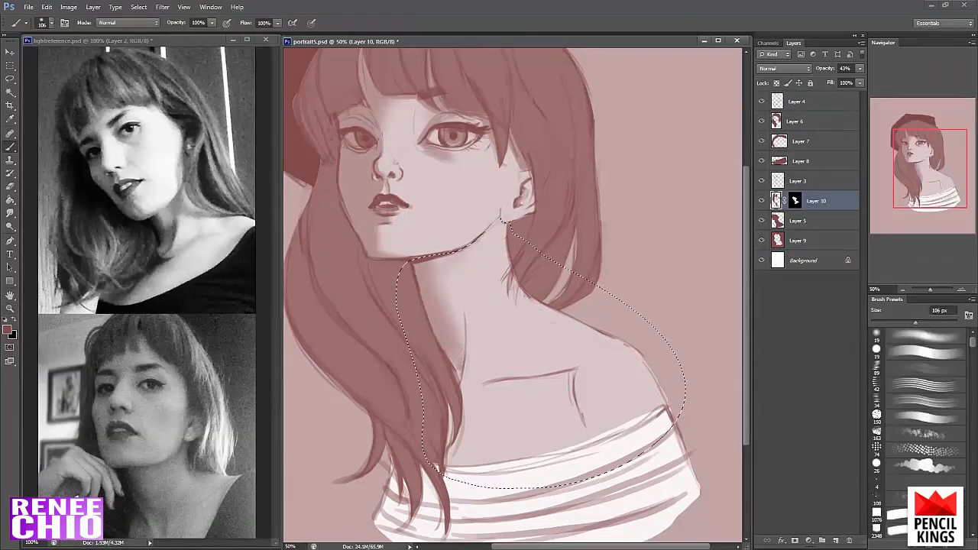
{"action": "left_click_drag", "start_coordinate": [474, 240], "coordinate": [463, 298]}
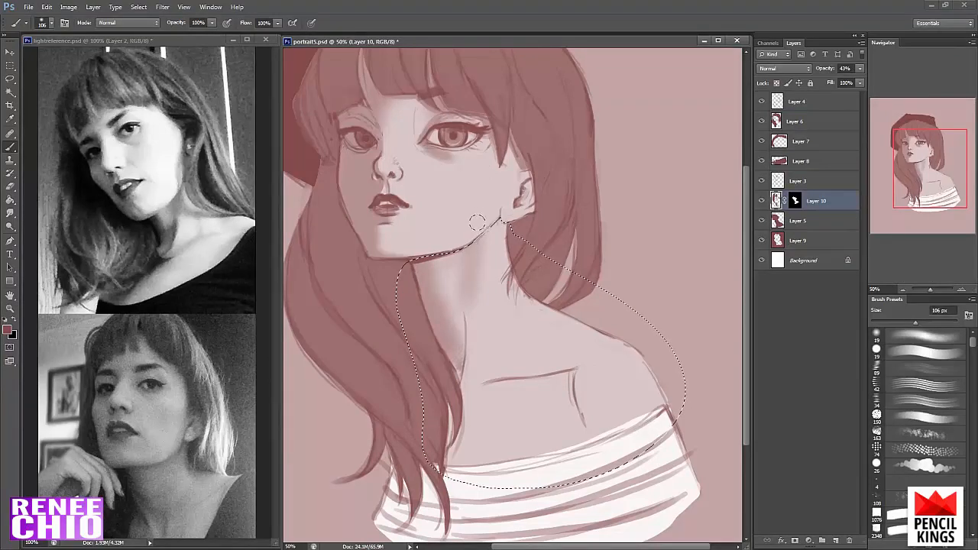
{"action": "left_click", "coordinate": [921, 350]}
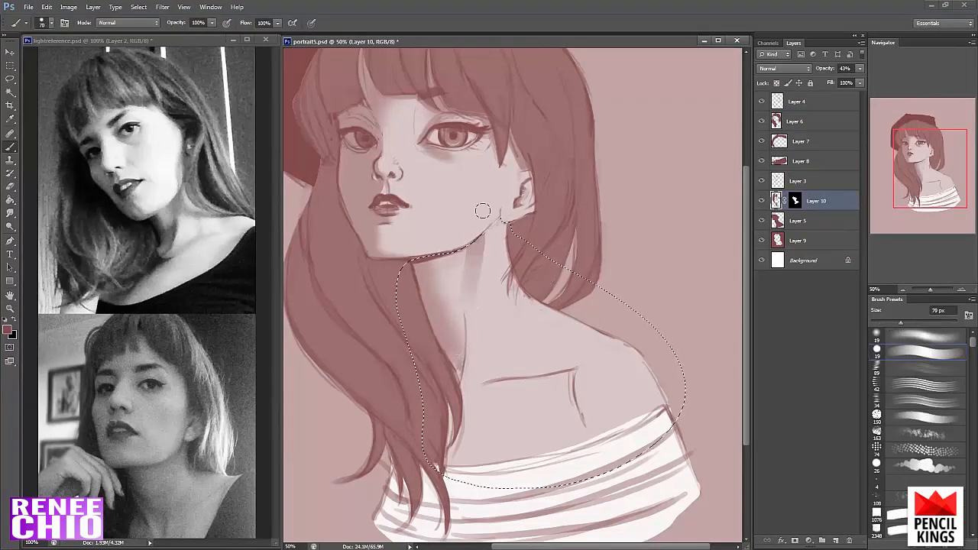
{"action": "left_click_drag", "start_coordinate": [901, 323], "coordinate": [900, 327]}
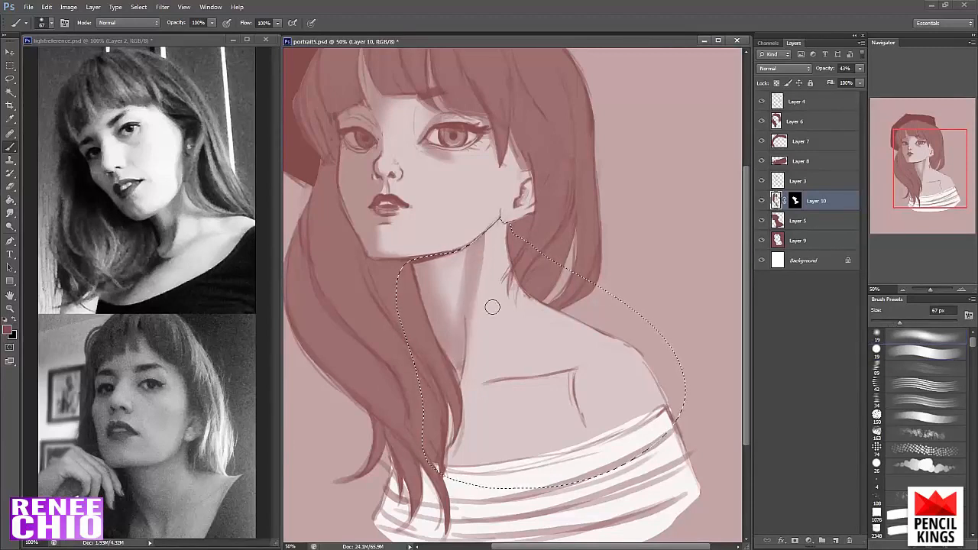
- Refine the neck shadows with a hard 39 px brush, the eraser and a soft 84 px brush
{"action": "left_click", "coordinate": [890, 349]}
{"action": "key", "text": "bracketright"}
{"action": "key", "text": "bracketright"}
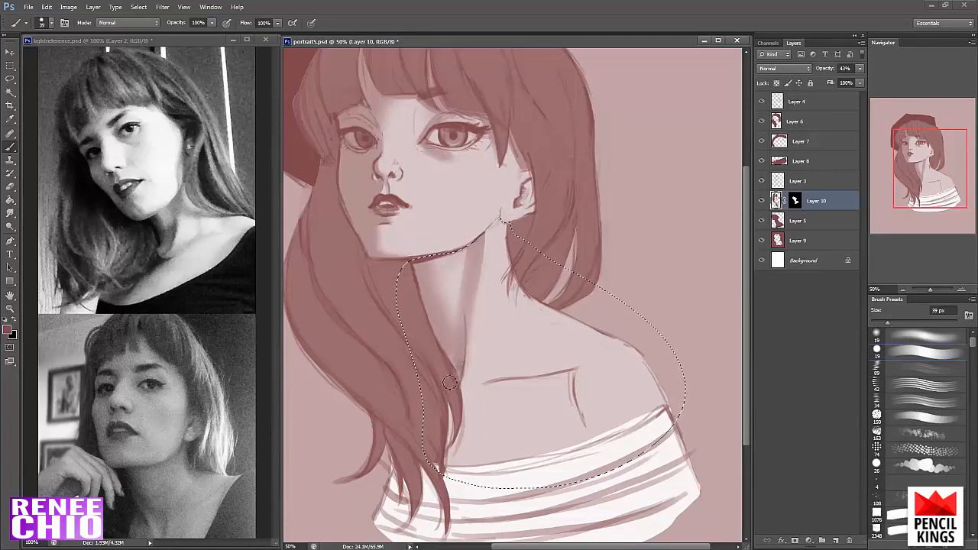
{"action": "key", "text": "e"}
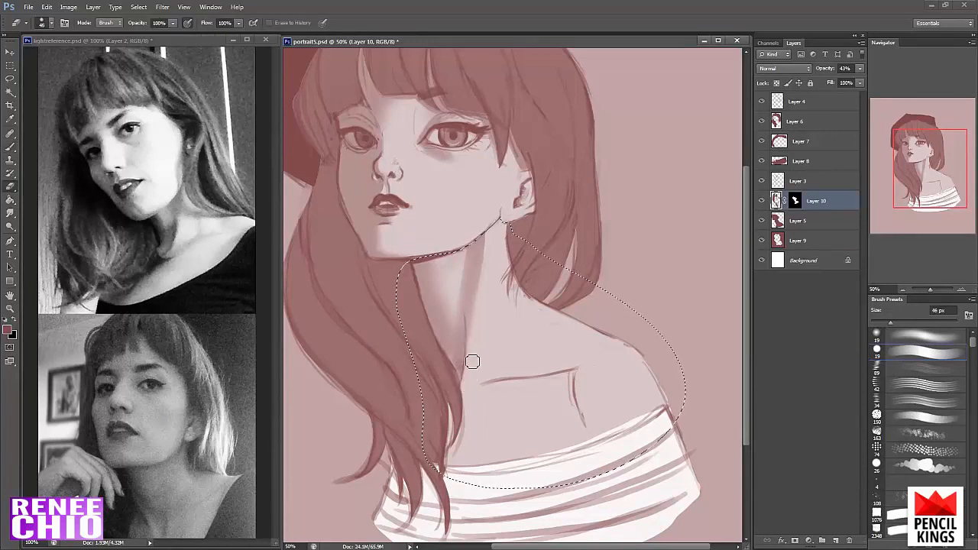
{"action": "left_click_drag", "start_coordinate": [890, 322], "coordinate": [908, 325]}
{"action": "key", "text": "ctrl+z"}
{"action": "key", "text": "b"}
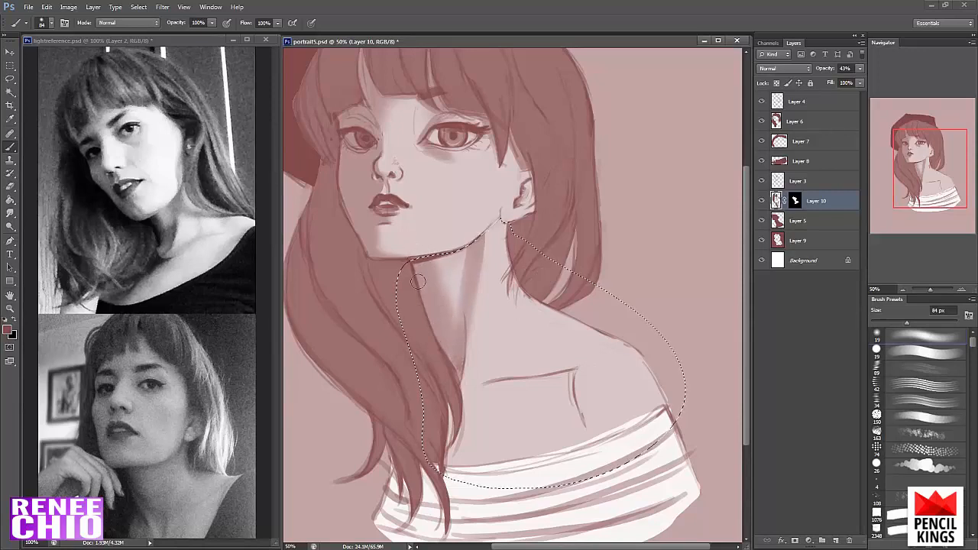
- Shade the lower chest above the neckline with a soft 215 px brush, and check it with Layer 3's line art briefly hidden
{"action": "scroll", "coordinate": [419, 281], "scroll_direction": "down", "scroll_amount": 3}
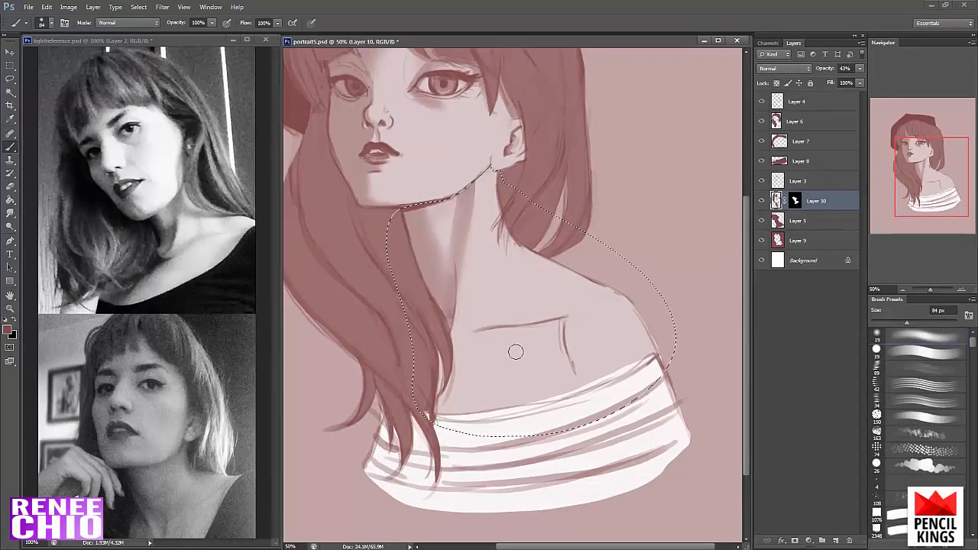
{"action": "key", "text": "ctrl+d"}
{"action": "left_click_drag", "start_coordinate": [506, 186], "coordinate": [500, 209]}
{"action": "key", "text": "ctrl+shift+d"}
{"action": "left_click", "coordinate": [885, 351]}
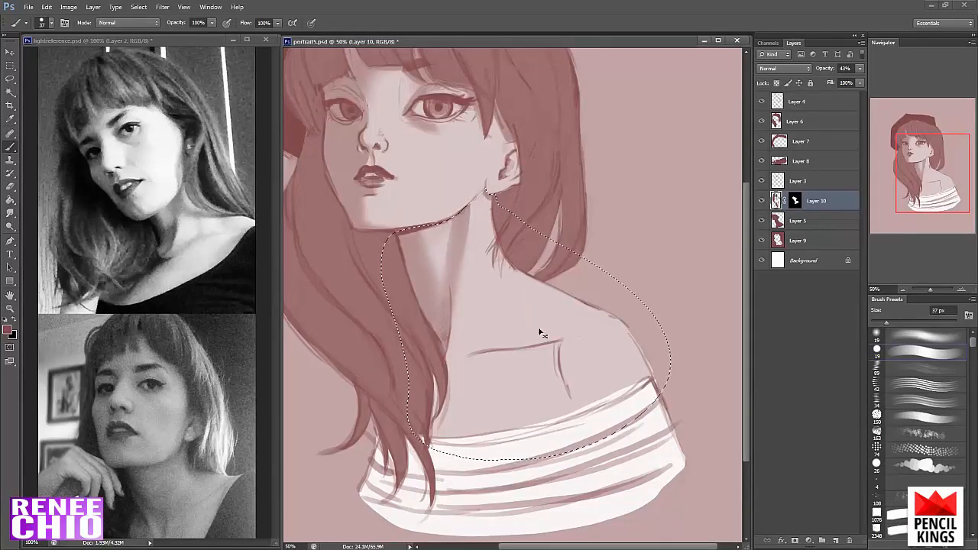
{"action": "left_click_drag", "start_coordinate": [887, 323], "coordinate": [927, 322]}
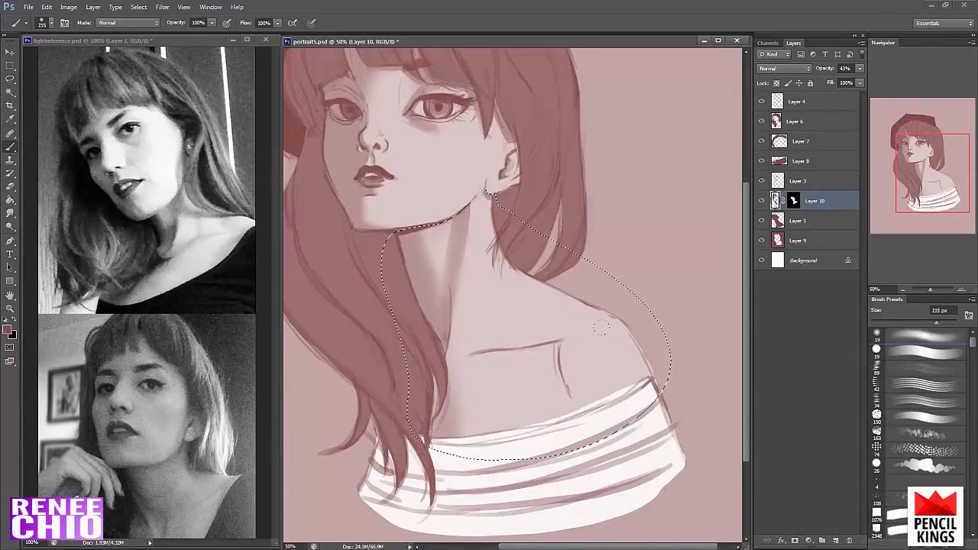
{"action": "left_click", "coordinate": [761, 183]}
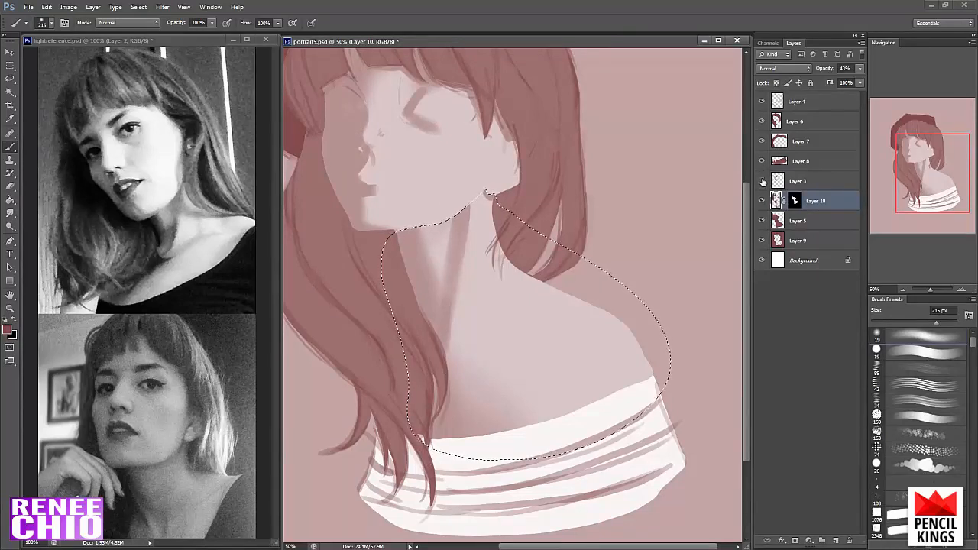
{"action": "left_click", "coordinate": [762, 182]}
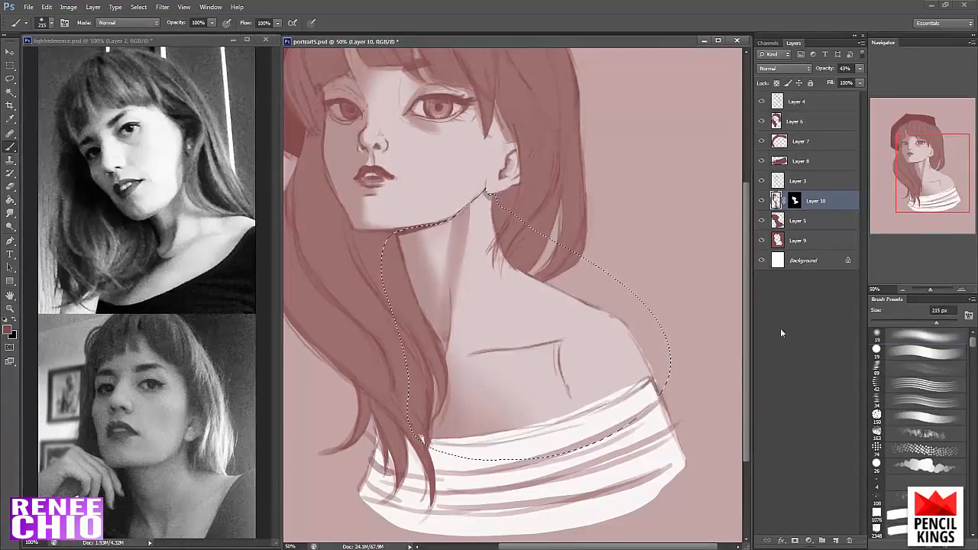
- Shade the upper arm beside the armpit crease with a soft 132 px brush and clean its inner edge with a hard 57 px eraser
{"action": "left_click", "coordinate": [902, 350]}
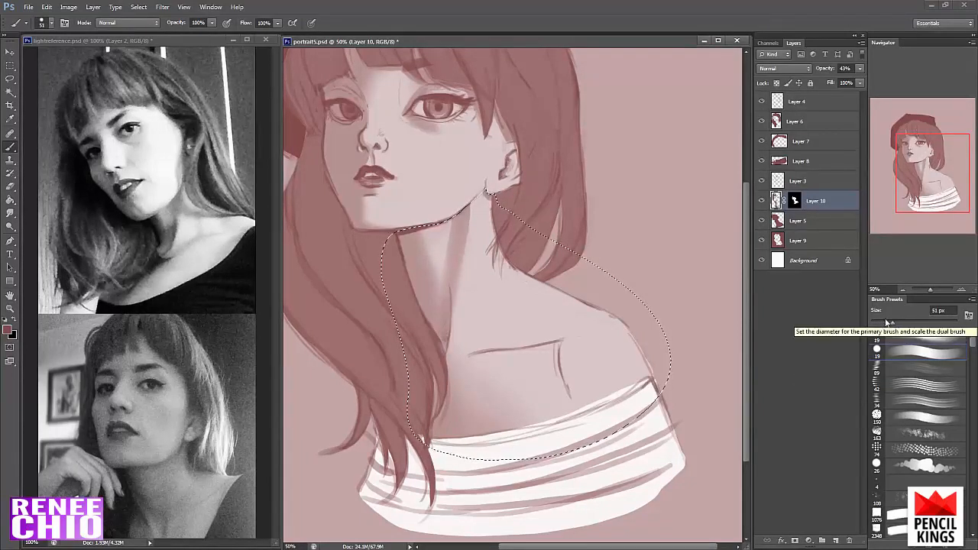
{"action": "left_click_drag", "start_coordinate": [894, 329], "coordinate": [902, 325]}
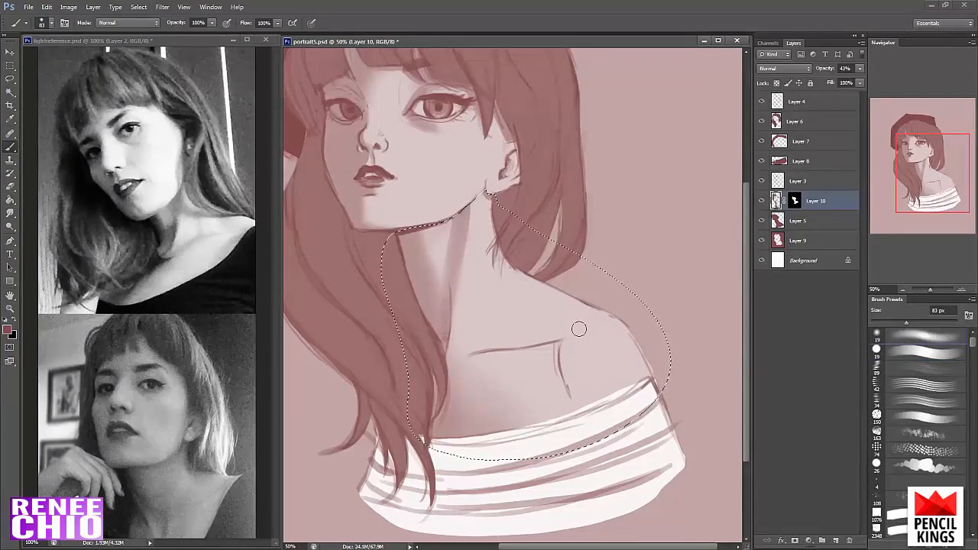
{"action": "left_click_drag", "start_coordinate": [910, 326], "coordinate": [923, 327]}
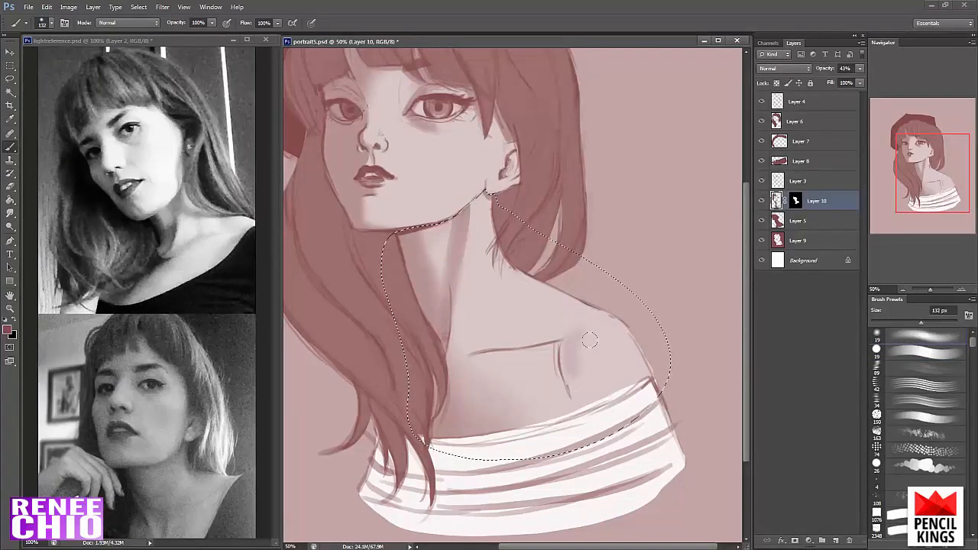
{"action": "left_click_drag", "start_coordinate": [579, 341], "coordinate": [582, 373]}
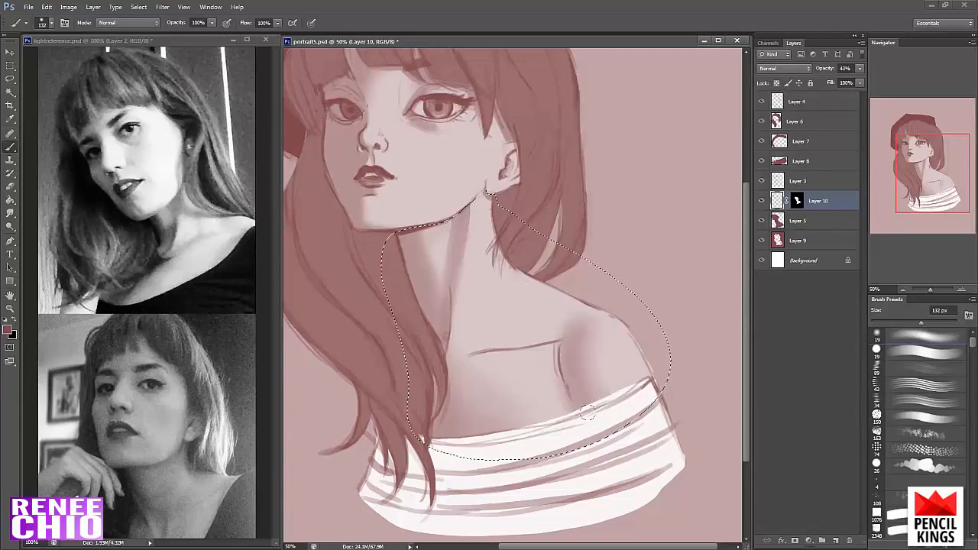
{"action": "key", "text": "e"}
{"action": "left_click", "coordinate": [907, 350]}
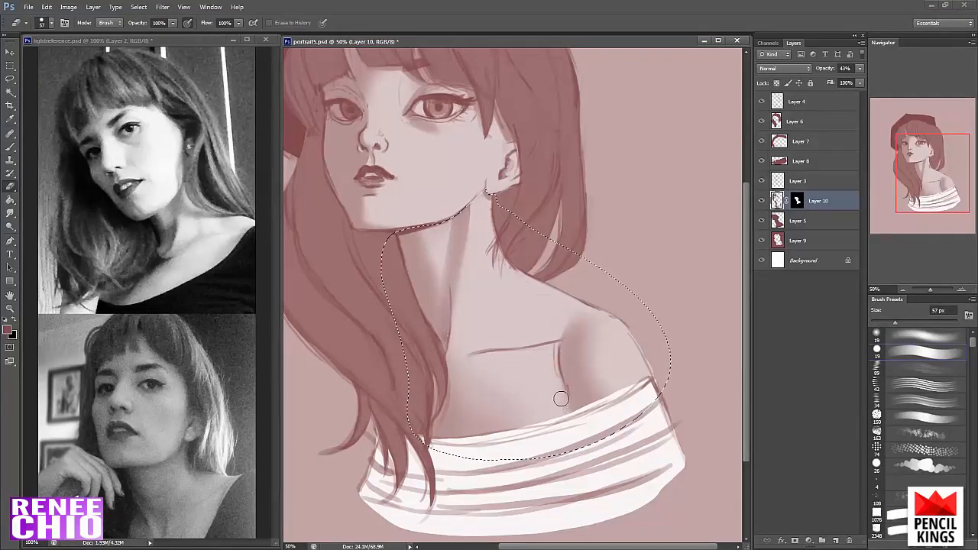
{"action": "key", "text": "b"}
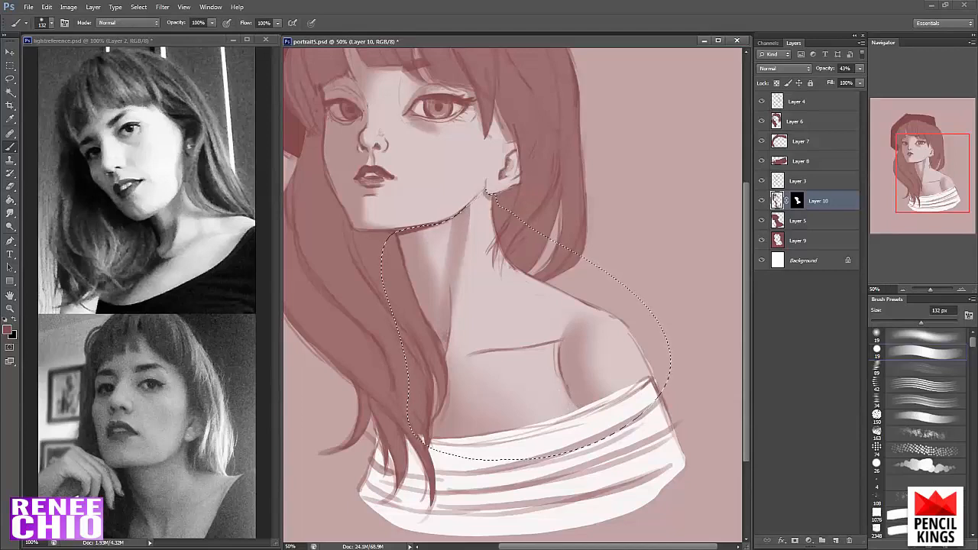
- Lasso the area above the collarbone line, shade along its lower edge with a soft 111 px brush, and deselect
{"action": "left_click_drag", "start_coordinate": [921, 323], "coordinate": [898, 322]}
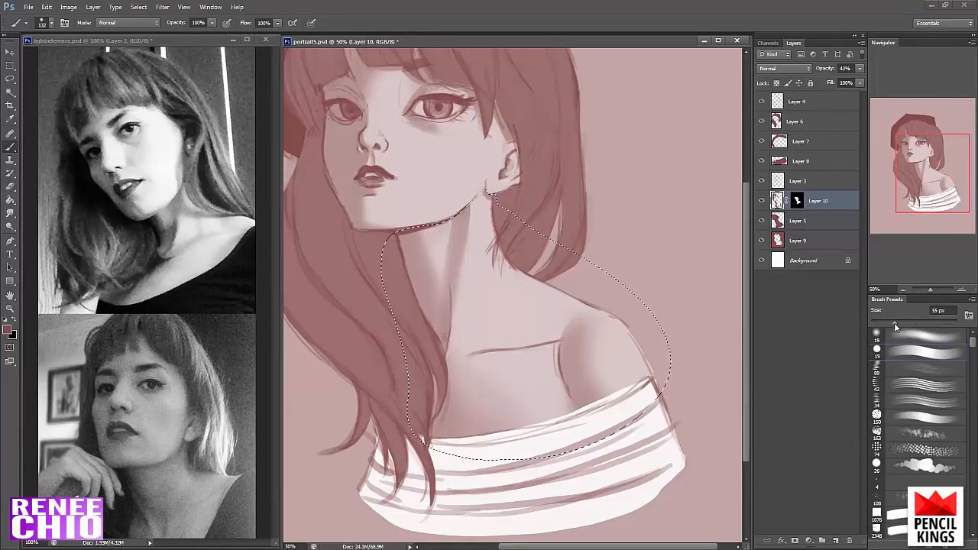
{"action": "left_click", "coordinate": [10, 79]}
{"action": "left_click", "coordinate": [558, 341]}
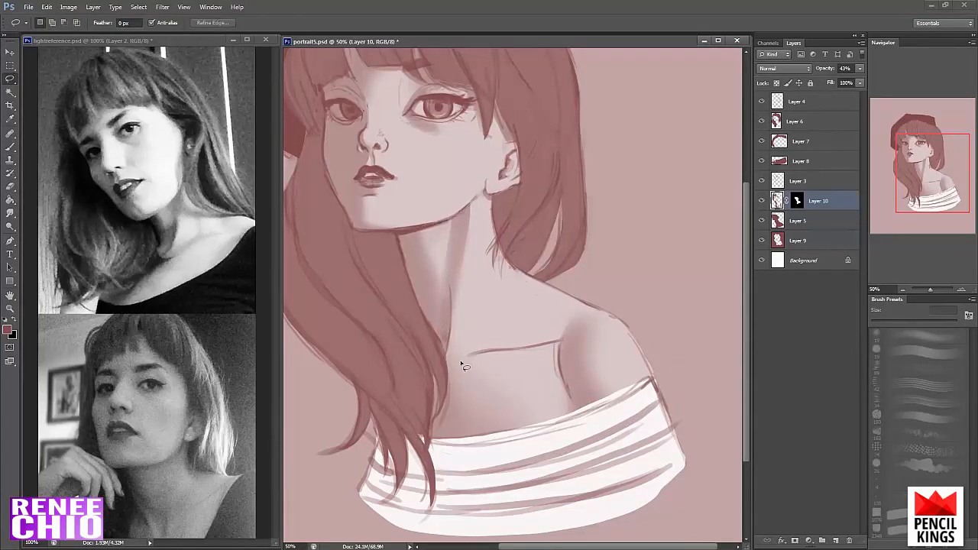
{"action": "left_click_drag", "start_coordinate": [449, 367], "coordinate": [497, 352]}
{"action": "left_click_drag", "start_coordinate": [497, 353], "coordinate": [442, 355]}
{"action": "key", "text": "b"}
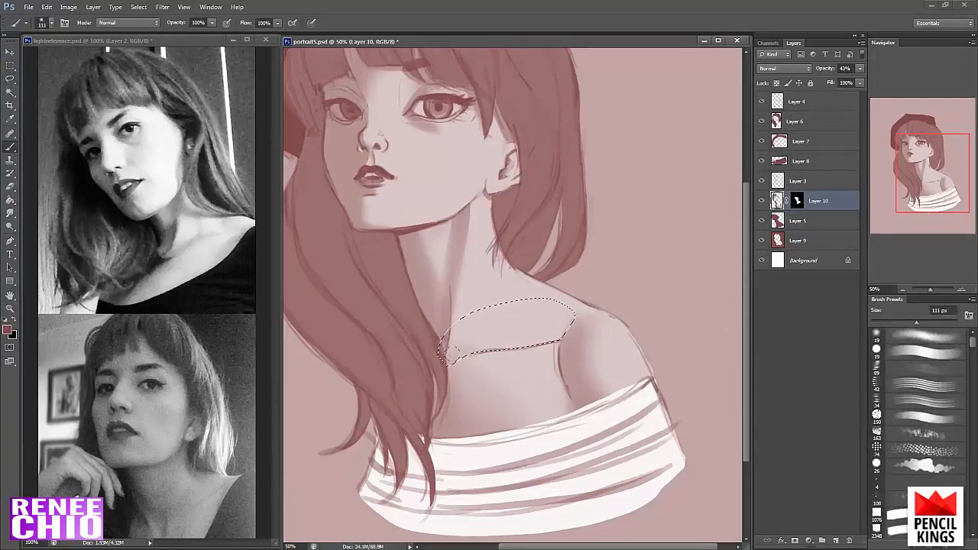
{"action": "left_click_drag", "start_coordinate": [511, 338], "coordinate": [576, 327]}
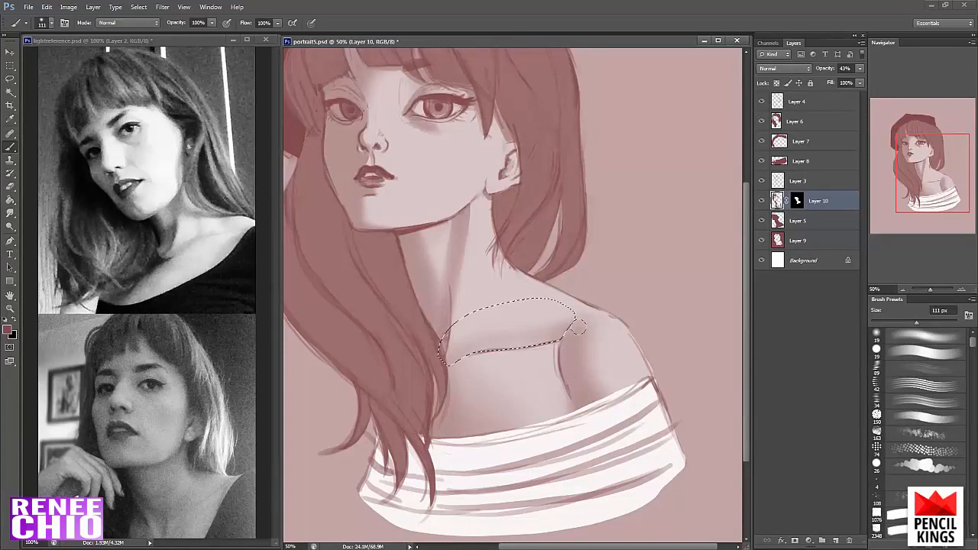
{"action": "key", "text": "ctrl+d"}
{"action": "left_click_drag", "start_coordinate": [454, 291], "coordinate": [454, 340]}
{"action": "key", "text": "ctrl+z"}
- Paint the shadow on the ear and below the earlobe with a hard 84 px brush, redoing unsatisfactory strokes
{"action": "left_click_drag", "start_coordinate": [396, 230], "coordinate": [405, 277]}
{"action": "left_click_drag", "start_coordinate": [547, 276], "coordinate": [558, 295]}
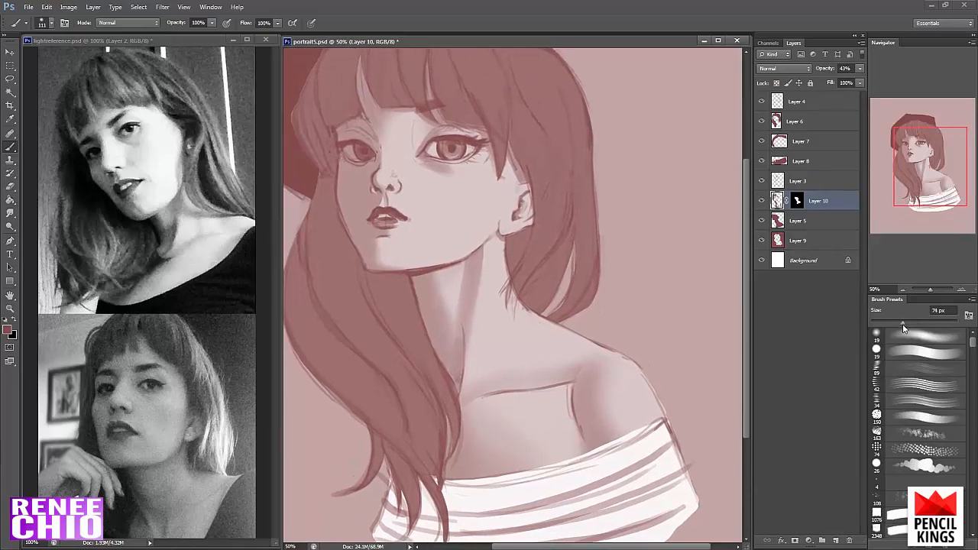
{"action": "left_click", "coordinate": [897, 353]}
{"action": "left_click", "coordinate": [907, 324]}
{"action": "mouse_move", "coordinate": [500, 228]}
{"action": "left_mouse_down"}
{"action": "mouse_move", "coordinate": [513, 227]}
{"action": "mouse_move", "coordinate": [509, 239]}
{"action": "mouse_move", "coordinate": [525, 200]}
{"action": "mouse_move", "coordinate": [522, 181]}
{"action": "mouse_move", "coordinate": [510, 243]}
{"action": "left_mouse_up"}
{"action": "key", "text": "ctrl+z"}
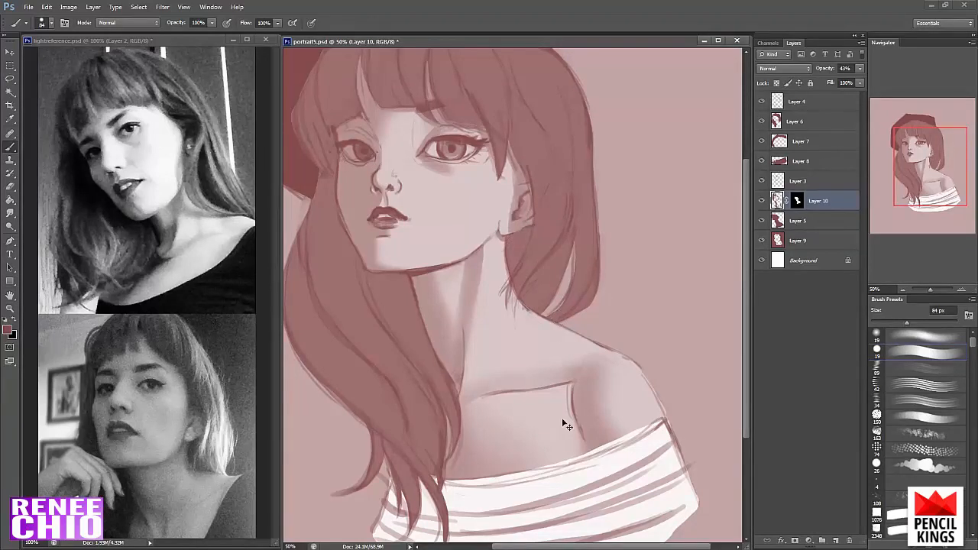
{"action": "key", "text": "ctrl+z"}
{"action": "left_click_drag", "start_coordinate": [523, 180], "coordinate": [514, 227]}
{"action": "mouse_move", "coordinate": [585, 301]}
{"action": "left_mouse_down"}
{"action": "mouse_move", "coordinate": [602, 332]}
{"action": "mouse_move", "coordinate": [596, 286]}
{"action": "left_mouse_up"}
- Zoom out to the whole portrait at 33.3% and hide Layer 3's line art to examine the shading
{"action": "key", "text": "z"}
{"action": "left_click", "coordinate": [609, 302], "text": "alt"}
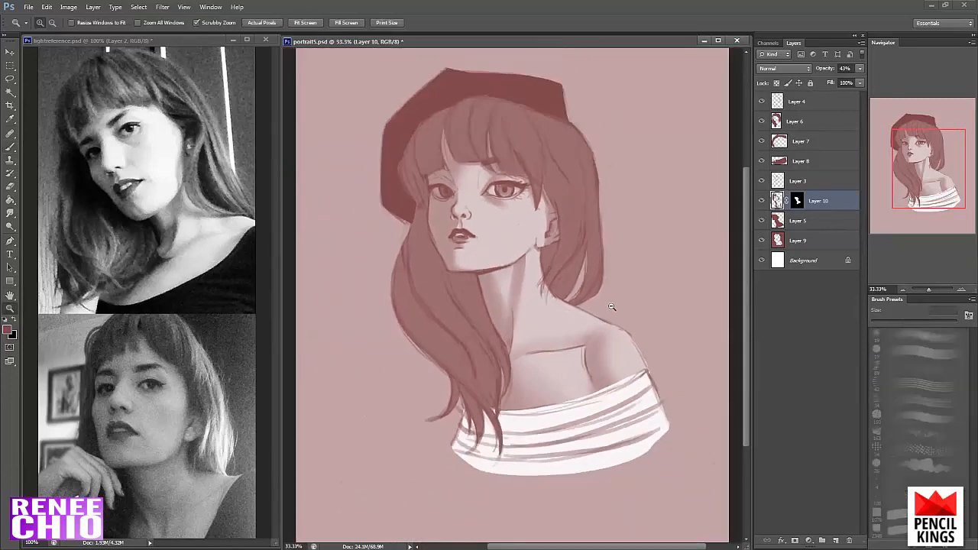
{"action": "left_click", "coordinate": [762, 182]}
{"action": "left_click", "coordinate": [762, 182]}
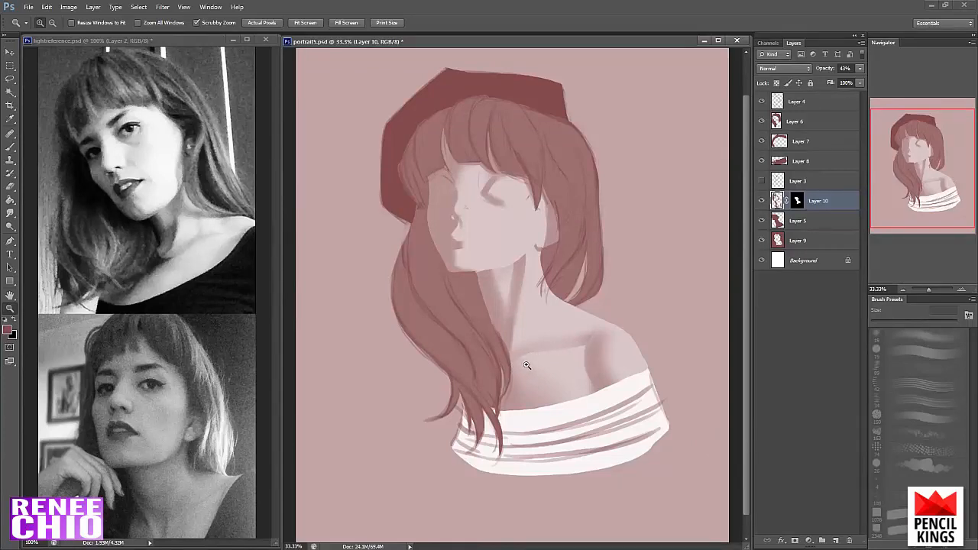
- Show Layer 3's line art again and shade a lassoed area of the neck below the ear with a soft 184 px brush
{"action": "key", "text": "b"}
{"action": "left_click_drag", "start_coordinate": [906, 327], "coordinate": [918, 326]}
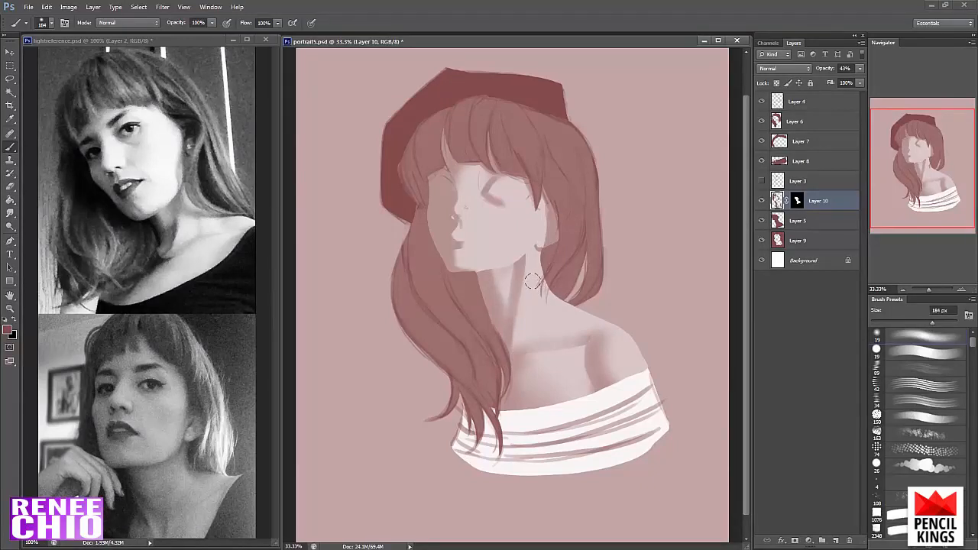
{"action": "left_click", "coordinate": [10, 78]}
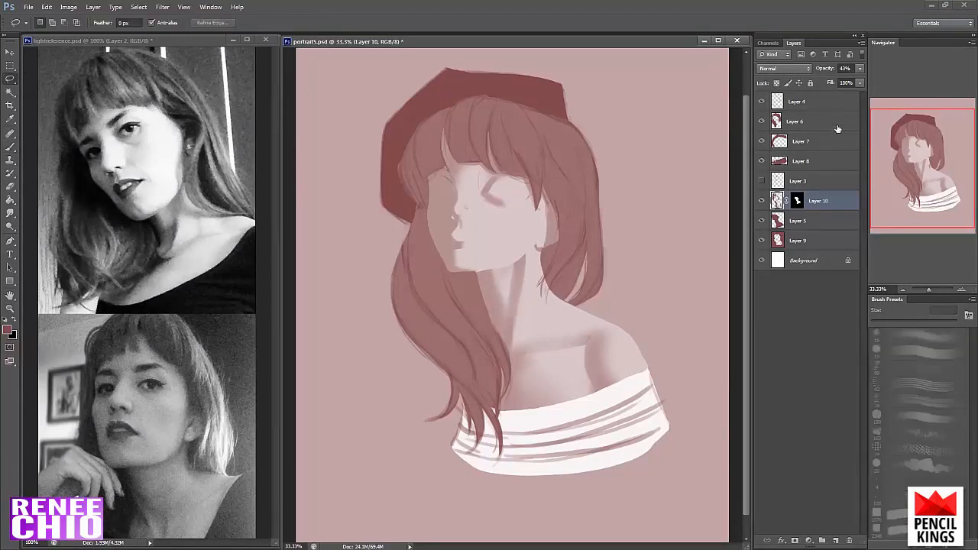
{"action": "left_click", "coordinate": [762, 181]}
{"action": "left_click", "coordinate": [762, 181]}
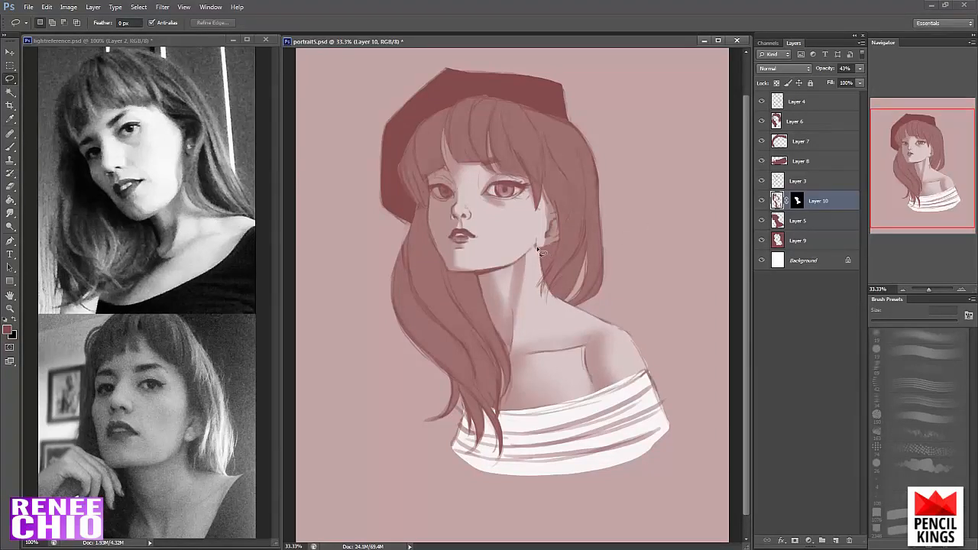
{"action": "mouse_move", "coordinate": [536, 246]}
{"action": "left_mouse_down"}
{"action": "mouse_move", "coordinate": [498, 294]}
{"action": "mouse_move", "coordinate": [535, 253]}
{"action": "left_mouse_up"}
{"action": "key", "text": "b"}
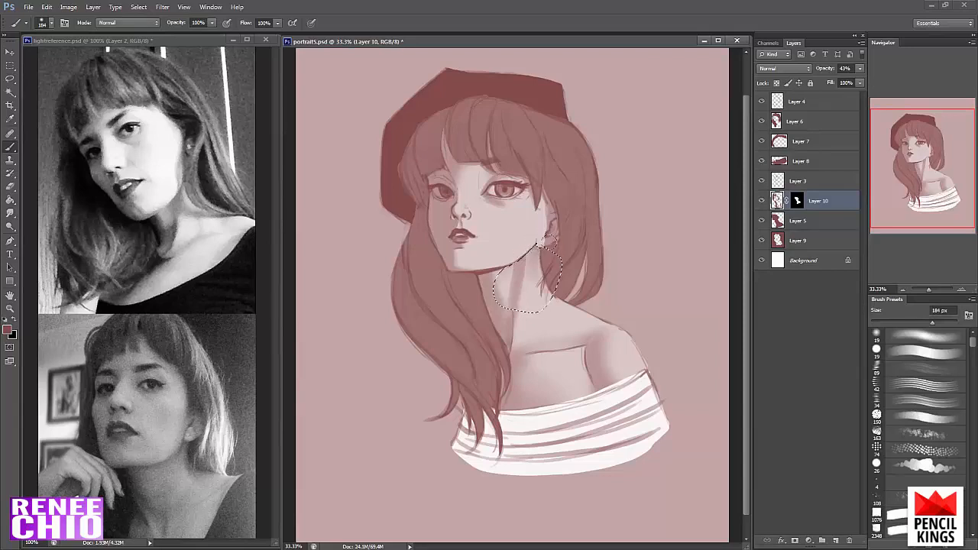
{"action": "key", "text": "ctrl+d"}
- Clean the shadow below the earlobe with a hard 57 px eraser and soften the neck muscle's shadow with a soft 67 px eraser
{"action": "key", "text": "e"}
{"action": "mouse_move", "coordinate": [543, 261]}
{"action": "left_mouse_down"}
{"action": "mouse_move", "coordinate": [556, 269]}
{"action": "mouse_move", "coordinate": [533, 272]}
{"action": "mouse_move", "coordinate": [552, 262]}
{"action": "mouse_move", "coordinate": [537, 283]}
{"action": "mouse_move", "coordinate": [544, 266]}
{"action": "left_mouse_up"}
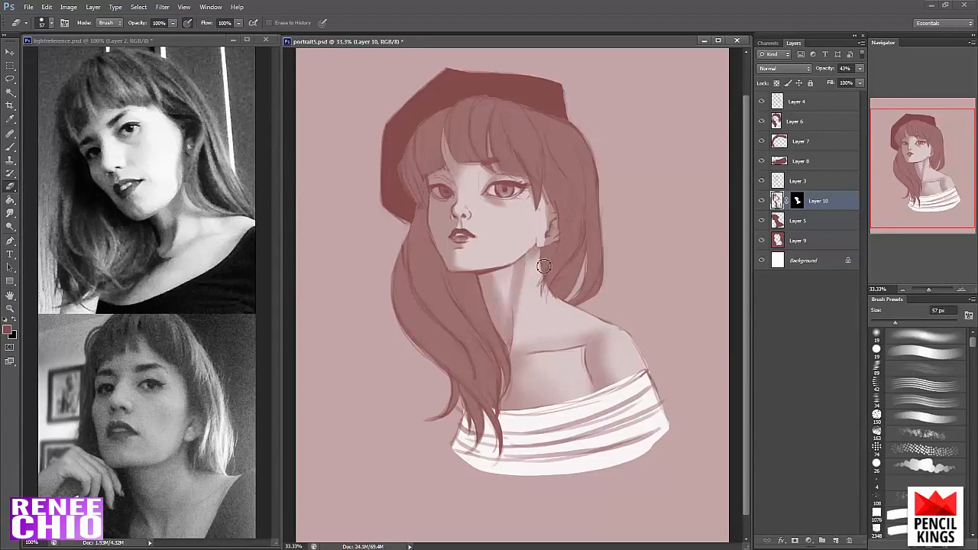
{"action": "key", "text": "b"}
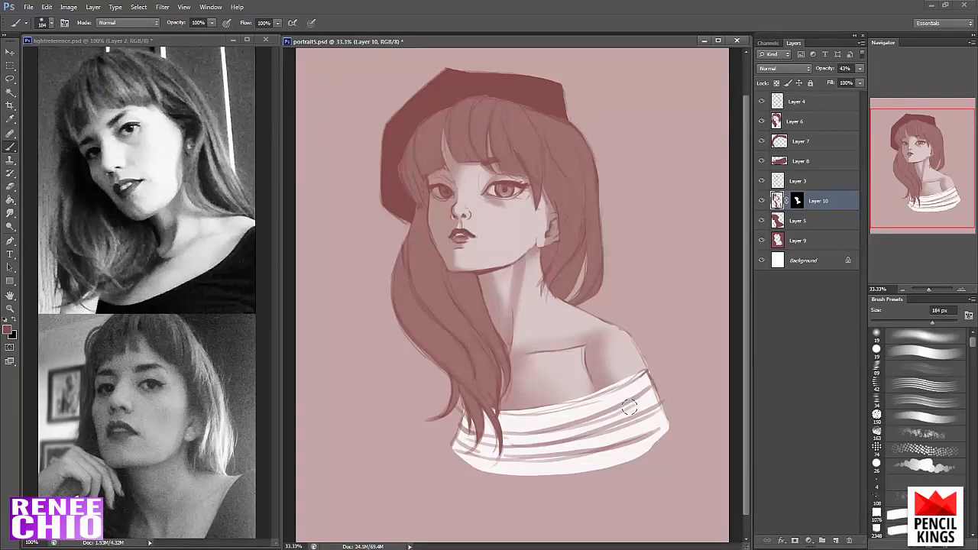
{"action": "key", "text": "e"}
{"action": "mouse_move", "coordinate": [931, 322]}
{"action": "left_mouse_down"}
{"action": "mouse_move", "coordinate": [883, 322]}
{"action": "mouse_move", "coordinate": [899, 322]}
{"action": "left_mouse_up"}
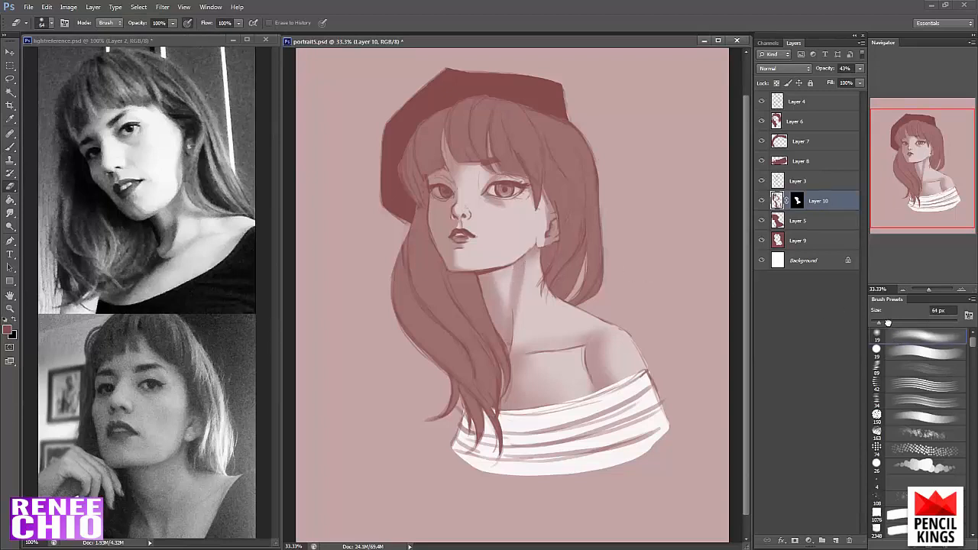
{"action": "left_click_drag", "start_coordinate": [530, 258], "coordinate": [521, 315]}
{"action": "mouse_move", "coordinate": [527, 271]}
{"action": "left_mouse_down"}
{"action": "mouse_move", "coordinate": [527, 292]}
{"action": "mouse_move", "coordinate": [535, 261]}
{"action": "mouse_move", "coordinate": [527, 263]}
{"action": "left_mouse_up"}
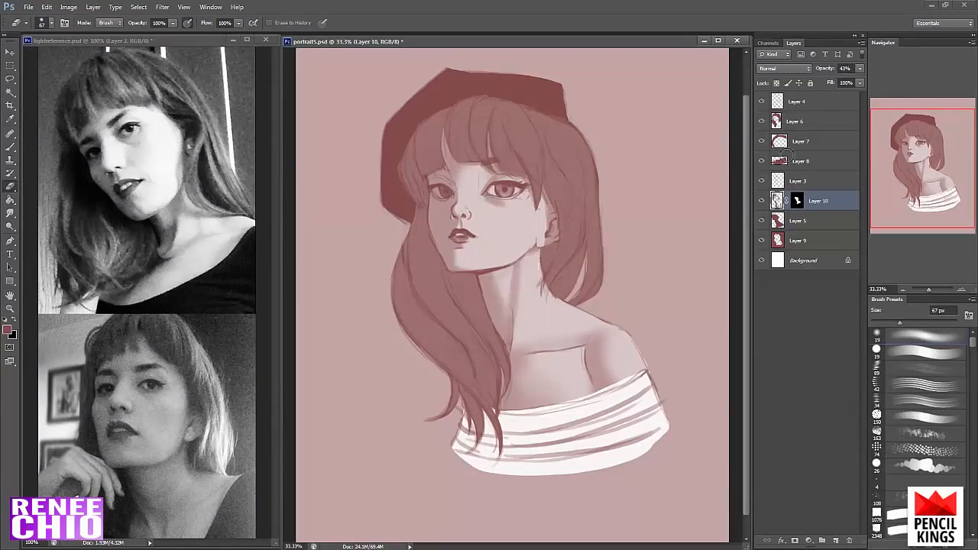
{"action": "left_click", "coordinate": [762, 182]}
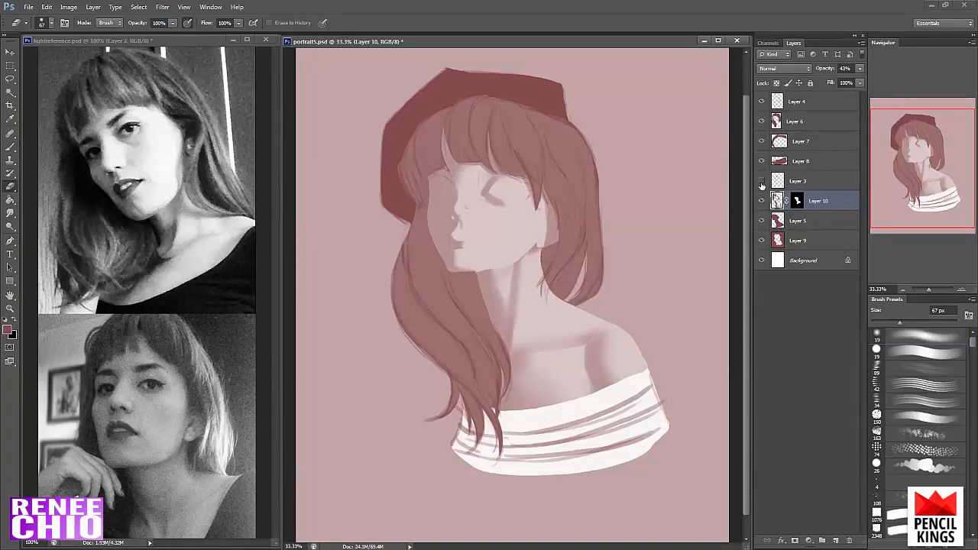
{"action": "left_click", "coordinate": [762, 181]}
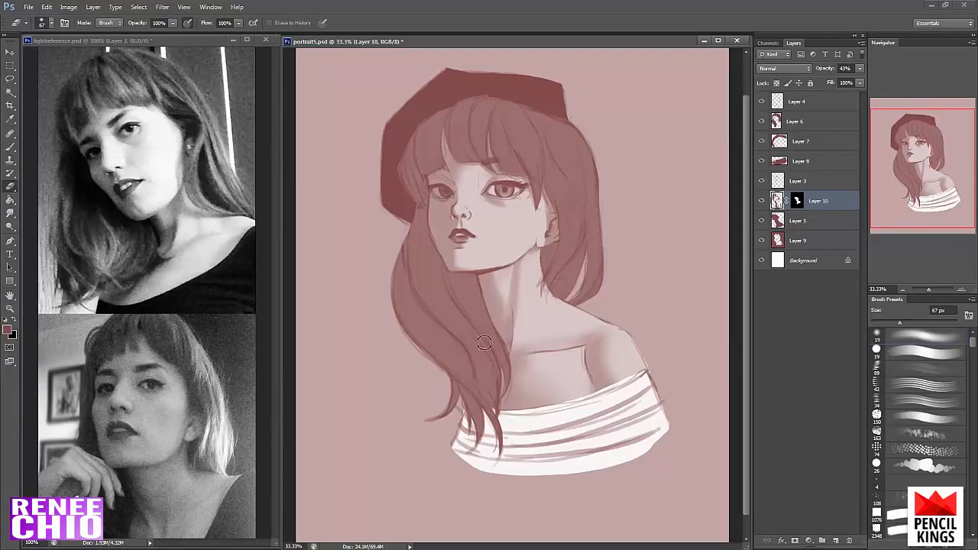
- Load the hair's outline from Layer 6 as a selection and create a new layer above it, masked to that selection
{"action": "left_click", "coordinate": [778, 121], "text": "ctrl"}
{"action": "left_click", "coordinate": [834, 540]}
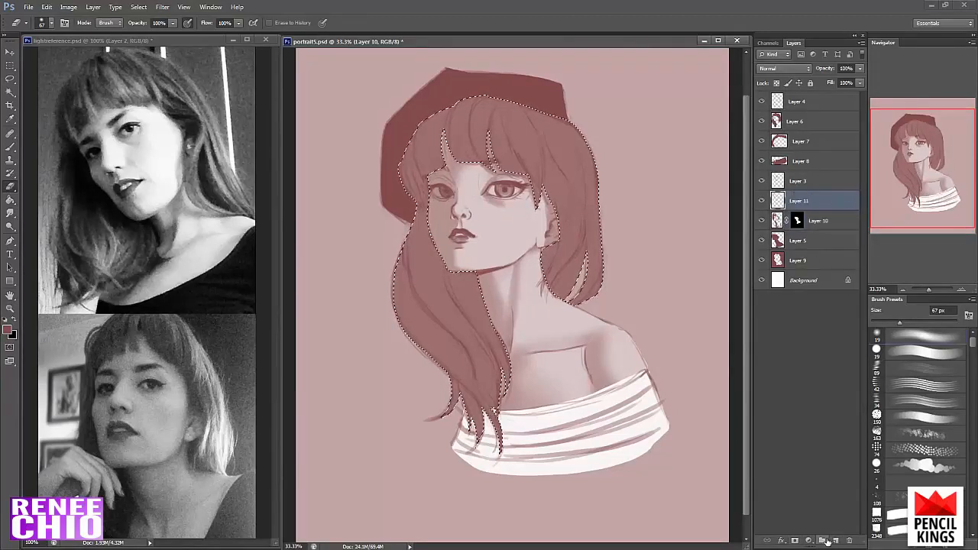
{"action": "left_click_drag", "start_coordinate": [788, 201], "coordinate": [788, 111]}
{"action": "left_click", "coordinate": [795, 541]}
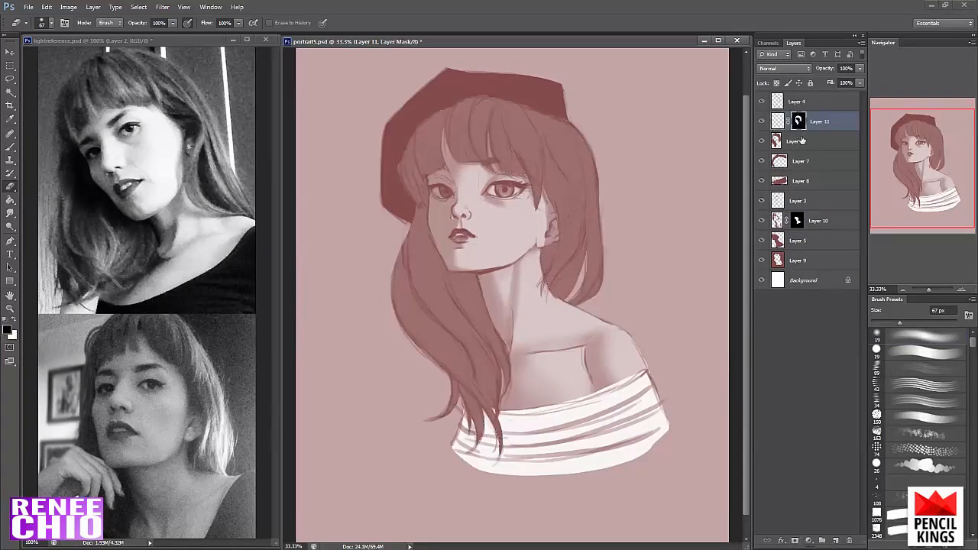
- Paint the head's cast shadow on the long hair beside the chin on the new layer with a hard 96 px brush
{"action": "left_click", "coordinate": [777, 121]}
{"action": "left_click", "coordinate": [609, 224], "text": "alt"}
{"action": "key", "text": "b"}
{"action": "key", "text": "b"}
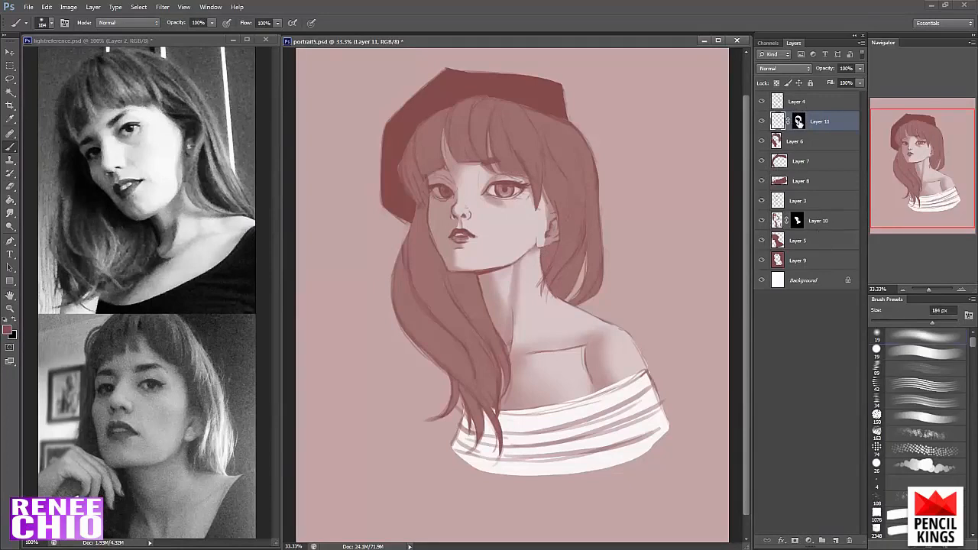
{"action": "left_click", "coordinate": [797, 121]}
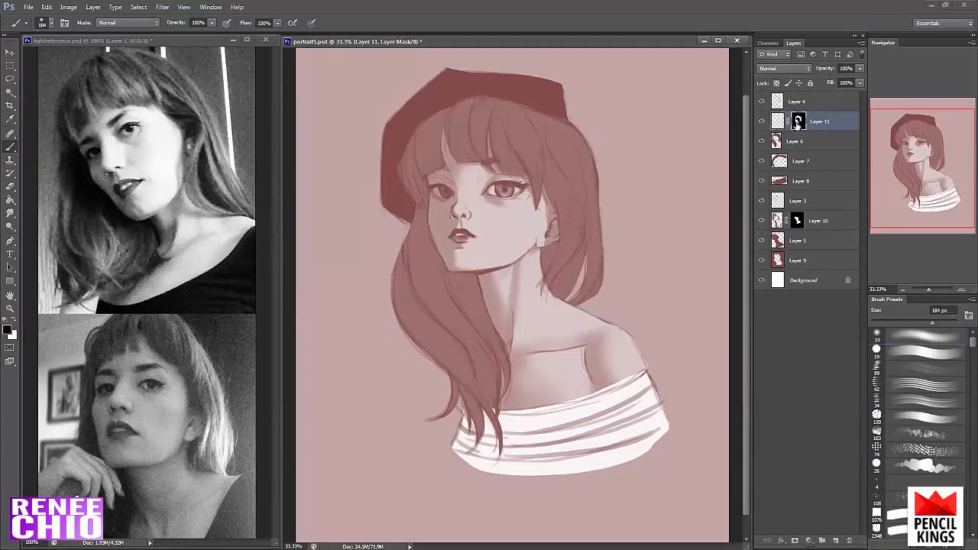
{"action": "left_click", "coordinate": [778, 123]}
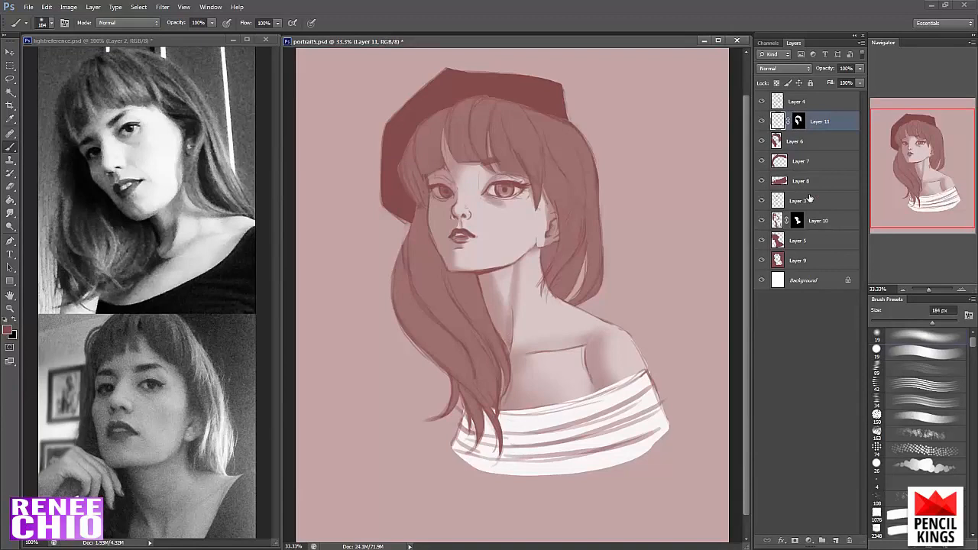
{"action": "left_click", "coordinate": [902, 350]}
{"action": "left_click", "coordinate": [901, 323]}
{"action": "left_click_drag", "start_coordinate": [901, 323], "coordinate": [912, 322]}
{"action": "mouse_move", "coordinate": [389, 269]}
{"action": "left_mouse_down"}
{"action": "mouse_move", "coordinate": [455, 276]}
{"action": "mouse_move", "coordinate": [496, 294]}
{"action": "mouse_move", "coordinate": [475, 271]}
{"action": "mouse_move", "coordinate": [399, 265]}
{"action": "mouse_move", "coordinate": [395, 251]}
{"action": "mouse_move", "coordinate": [435, 215]}
{"action": "mouse_move", "coordinate": [416, 218]}
{"action": "mouse_move", "coordinate": [380, 282]}
{"action": "mouse_move", "coordinate": [439, 265]}
{"action": "mouse_move", "coordinate": [388, 283]}
{"action": "left_mouse_up"}
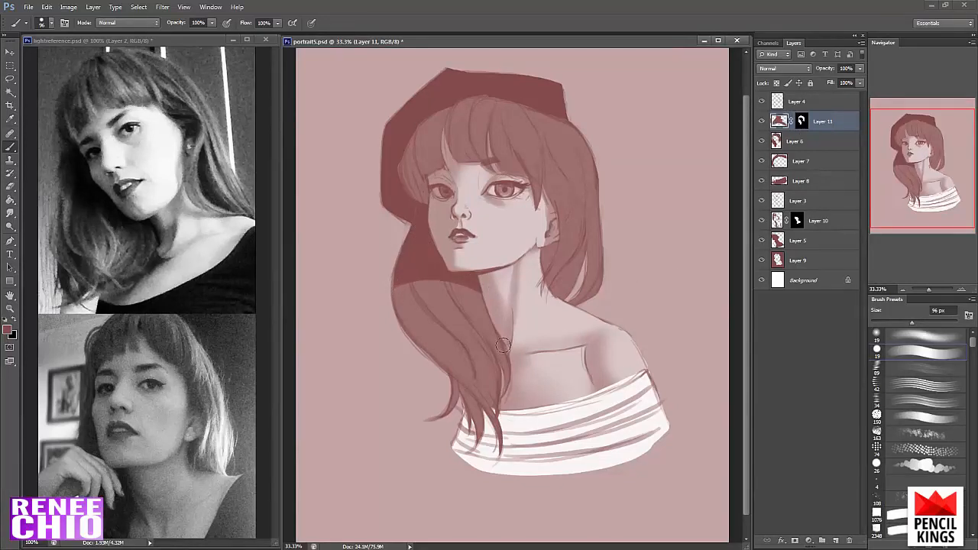
- Extend the shadow down the long hair with a soft 182 px brush and soften it with a soft 153 px eraser
{"action": "left_click", "coordinate": [905, 338]}
{"action": "left_click", "coordinate": [926, 321]}
{"action": "left_click_drag", "start_coordinate": [412, 258], "coordinate": [492, 291]}
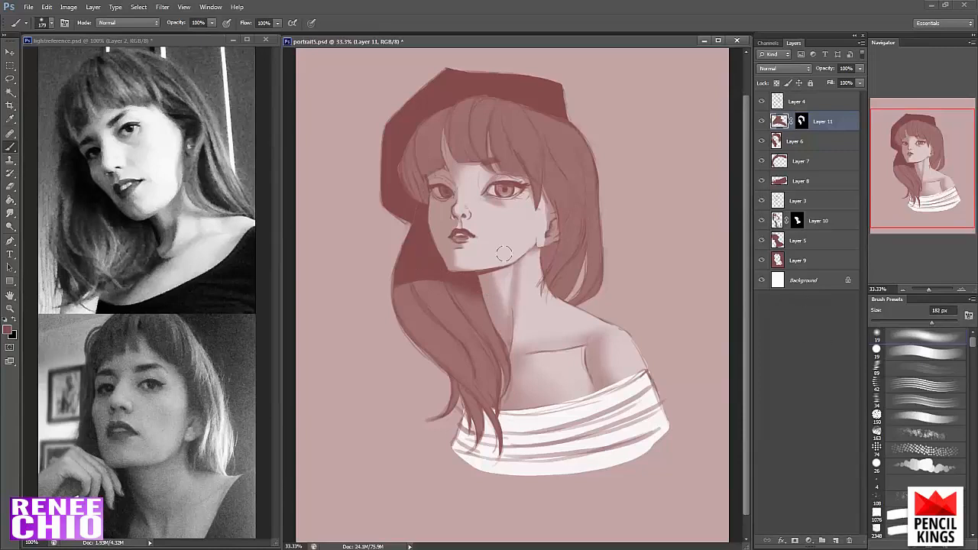
{"action": "mouse_move", "coordinate": [415, 321]}
{"action": "left_mouse_down"}
{"action": "mouse_move", "coordinate": [403, 259]}
{"action": "mouse_move", "coordinate": [398, 323]}
{"action": "mouse_move", "coordinate": [392, 282]}
{"action": "mouse_move", "coordinate": [401, 321]}
{"action": "mouse_move", "coordinate": [423, 338]}
{"action": "mouse_move", "coordinate": [403, 298]}
{"action": "left_mouse_up"}
{"action": "left_click_drag", "start_coordinate": [434, 335], "coordinate": [483, 428]}
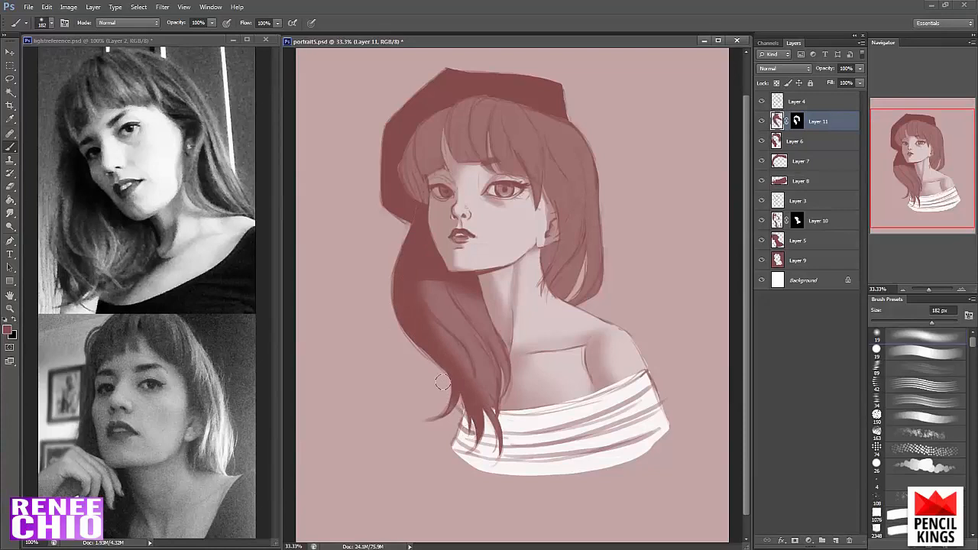
{"action": "left_click_drag", "start_coordinate": [423, 322], "coordinate": [487, 396]}
{"action": "key", "text": "e"}
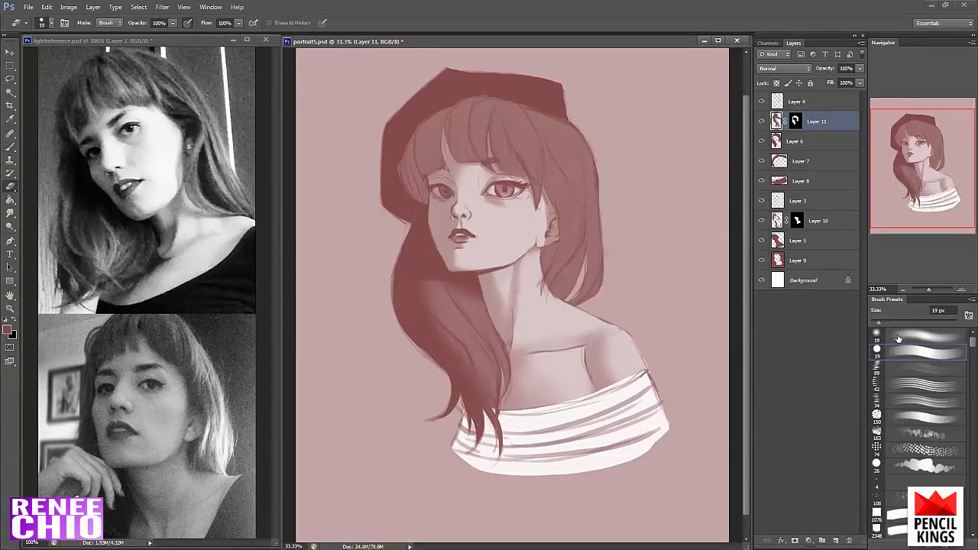
{"action": "left_click_drag", "start_coordinate": [927, 328], "coordinate": [925, 325]}
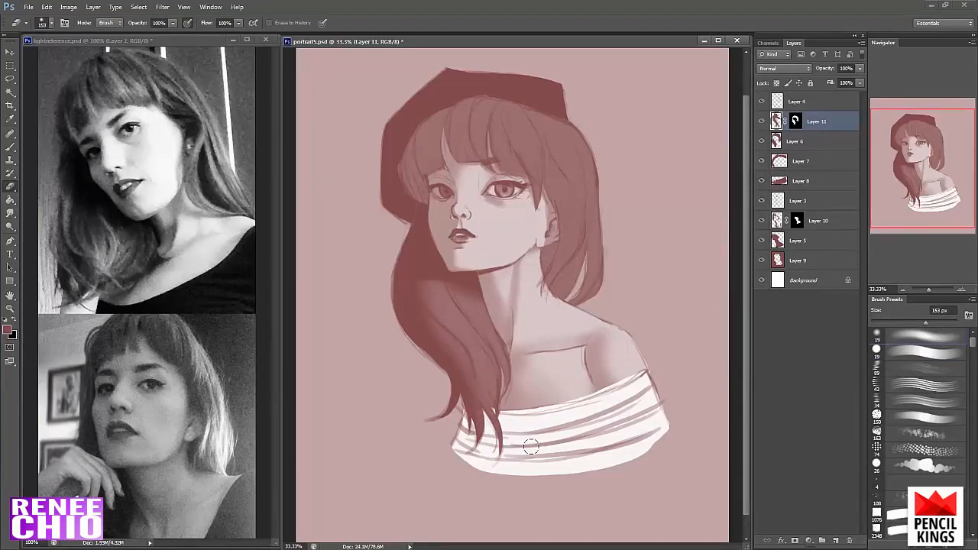
{"action": "key", "text": "b"}
{"action": "left_click", "coordinate": [903, 340]}
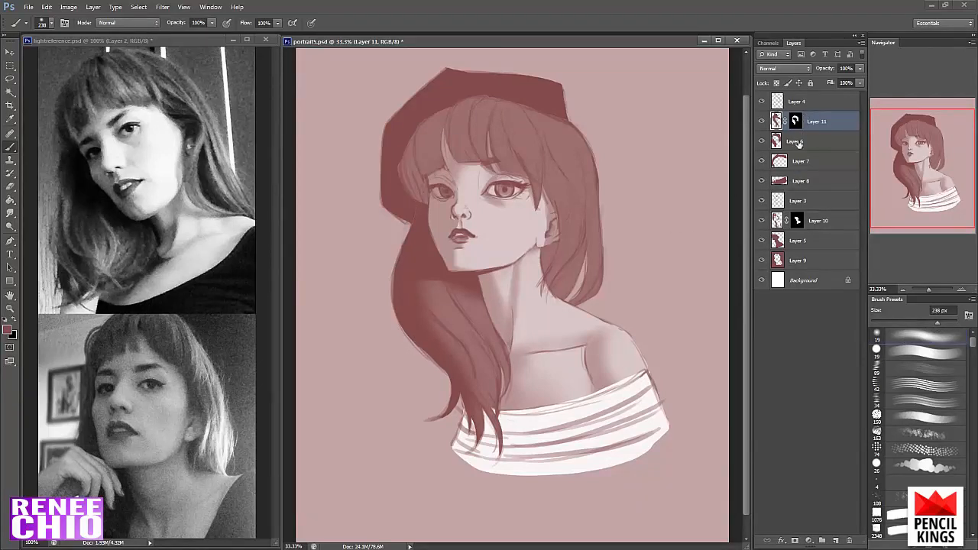
- Check the skin shading layer's opacity and visibility, and set the hair shading layer's opacity to 40%
{"action": "left_click", "coordinate": [782, 229]}
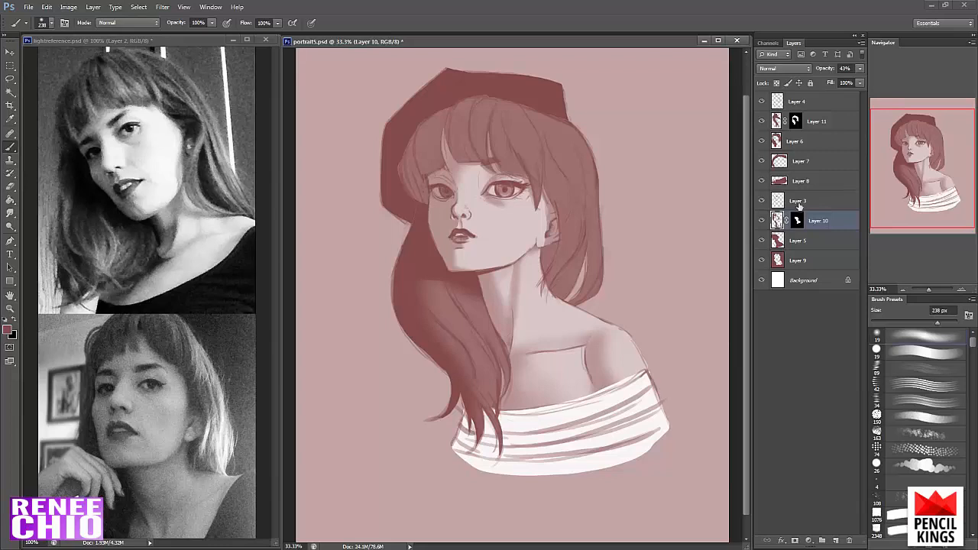
{"action": "left_click", "coordinate": [844, 68]}
{"action": "left_click", "coordinate": [762, 221]}
{"action": "left_click", "coordinate": [762, 221]}
{"action": "left_click", "coordinate": [785, 122]}
{"action": "left_click", "coordinate": [846, 69]}
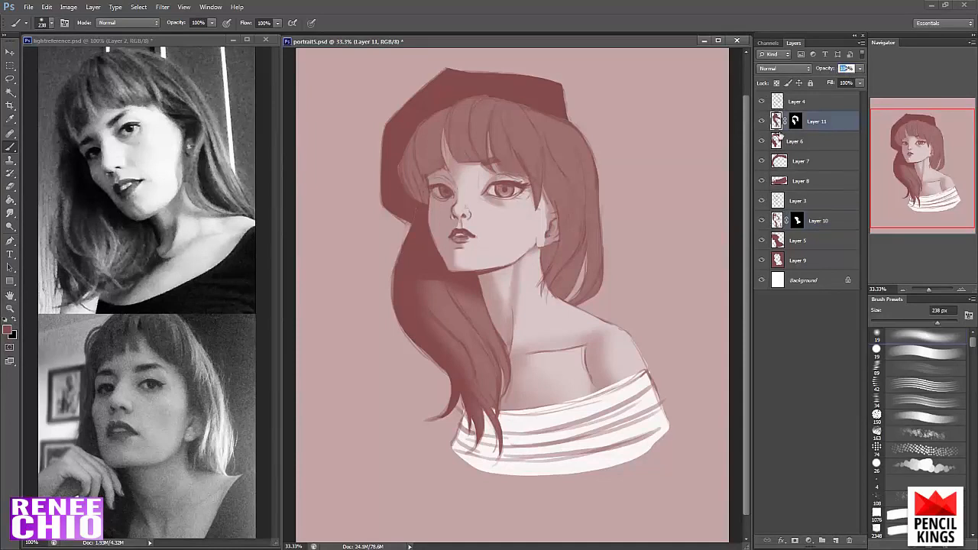
{"action": "type", "text": "40"}
{"action": "key", "text": "Return"}
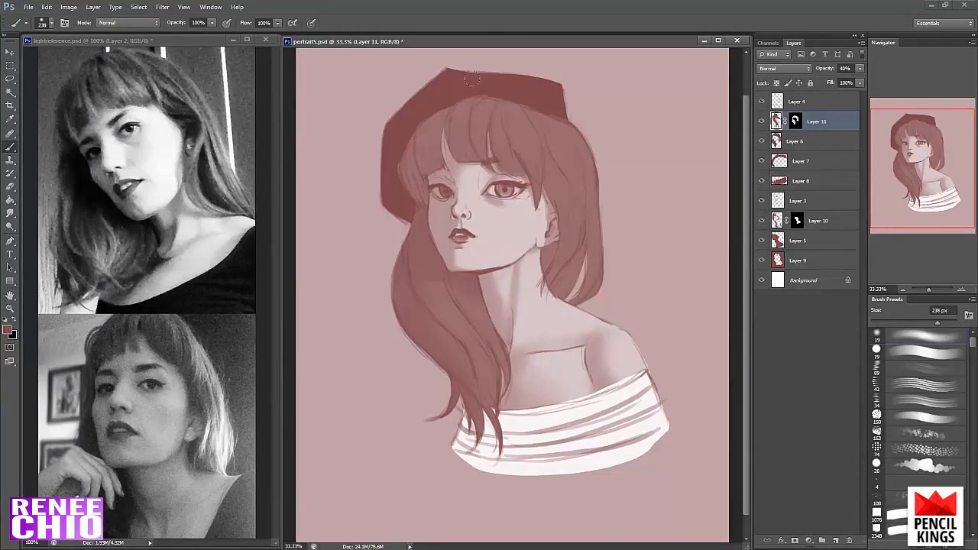
- Shade the hair under the hat and a lassoed area behind and below the ear with a soft 238 px brush
{"action": "mouse_move", "coordinate": [429, 135]}
{"action": "left_mouse_down"}
{"action": "mouse_move", "coordinate": [421, 173]}
{"action": "mouse_move", "coordinate": [400, 149]}
{"action": "left_mouse_up"}
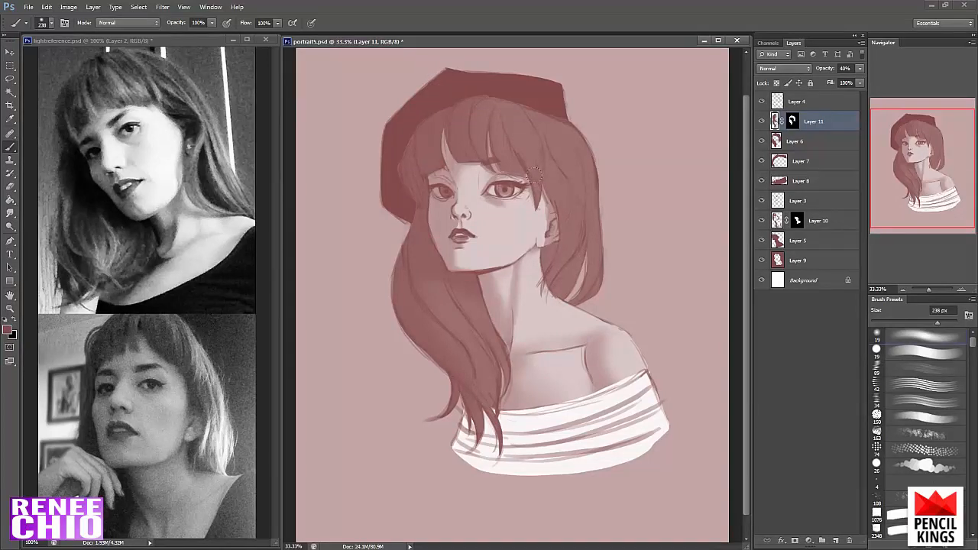
{"action": "left_click", "coordinate": [10, 79]}
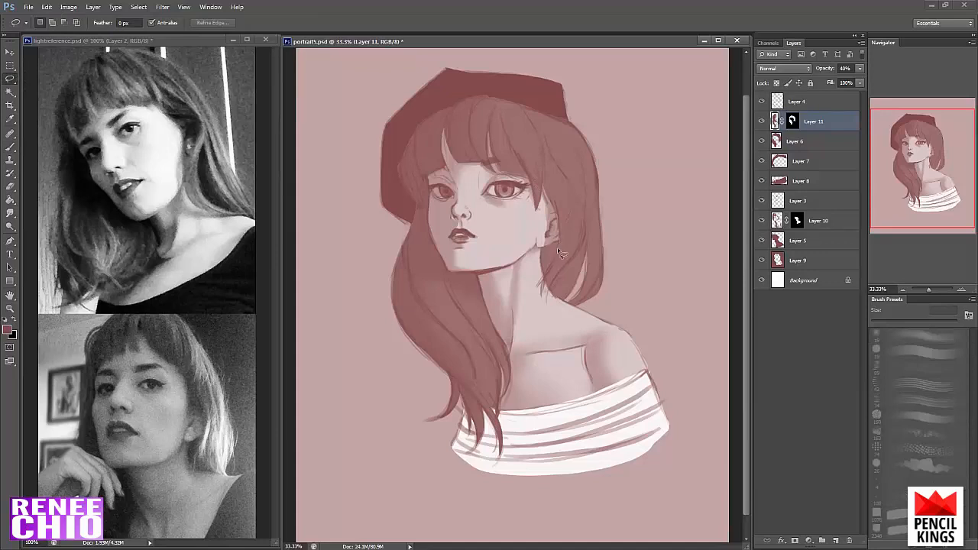
{"action": "key", "text": "shift"}
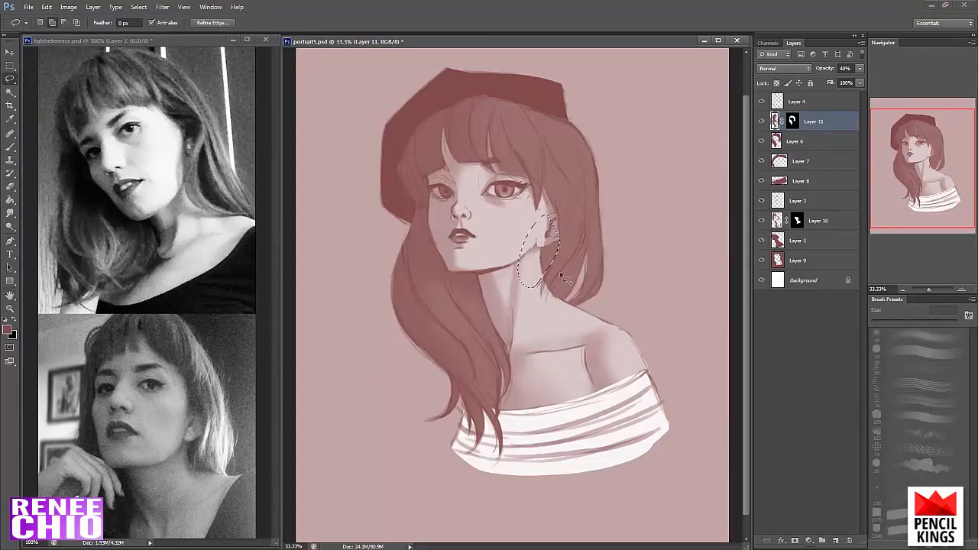
{"action": "left_click_drag", "start_coordinate": [561, 275], "coordinate": [584, 214]}
{"action": "key", "text": "ctrl+h"}
{"action": "key", "text": "b"}
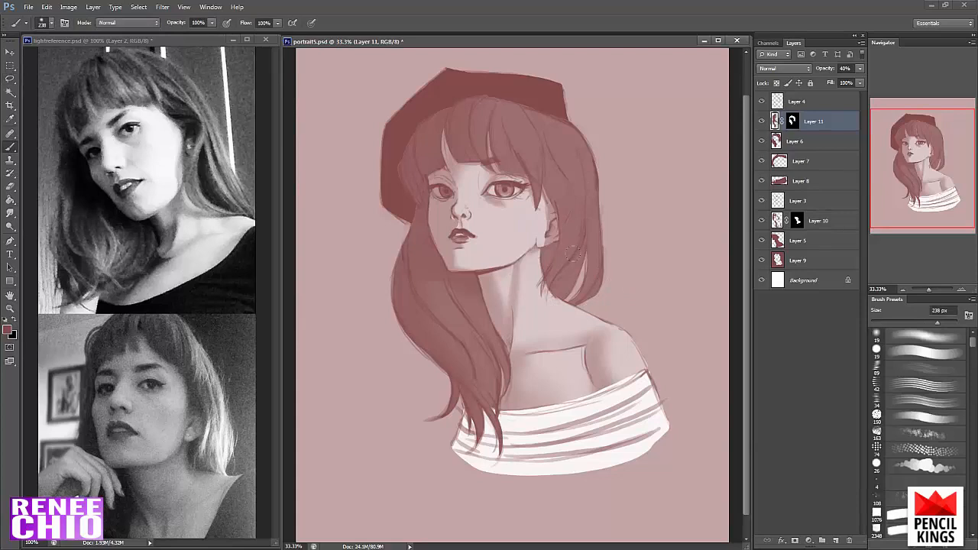
{"action": "left_click_drag", "start_coordinate": [539, 280], "coordinate": [542, 254]}
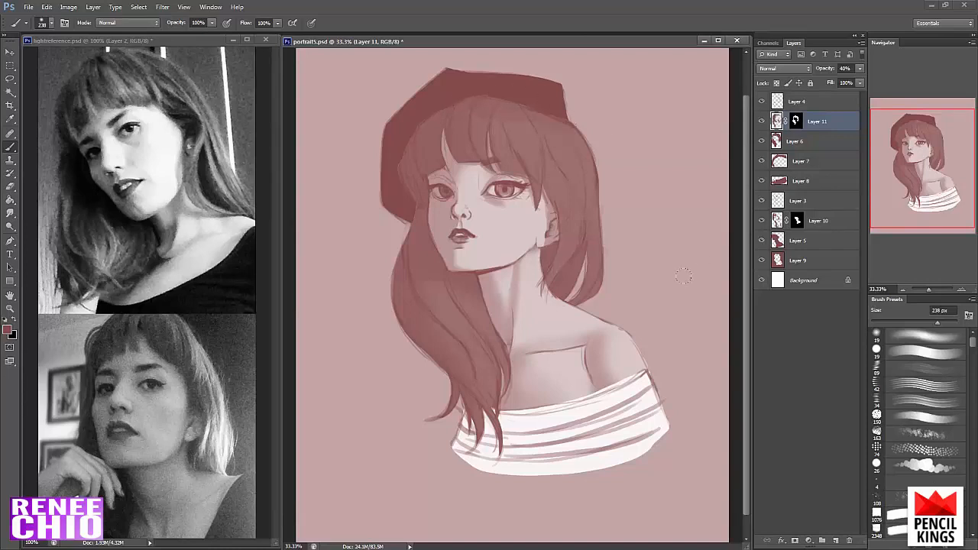
- Lasso the hair strand running from the hat to above the ear, shade it with the soft 238 px brush, and deselect
{"action": "left_click", "coordinate": [10, 79]}
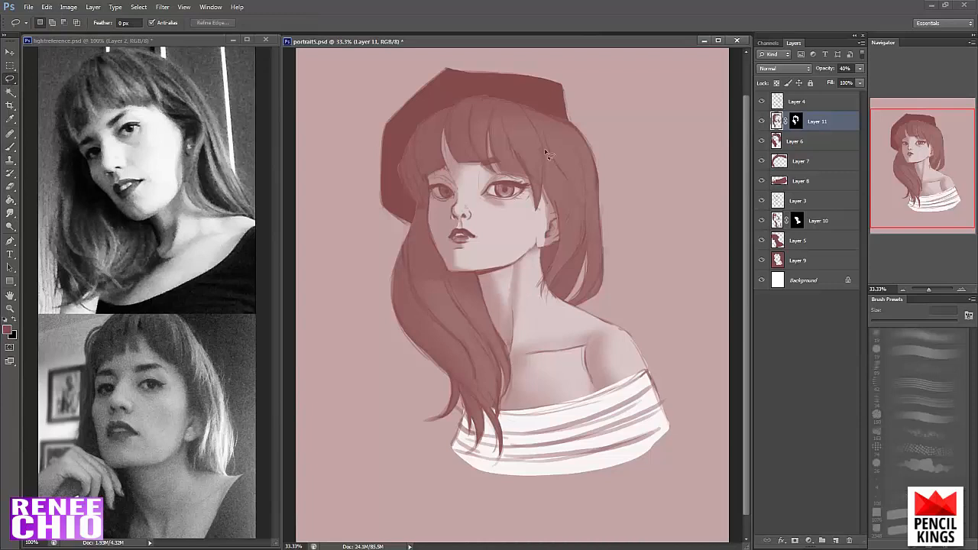
{"action": "mouse_move", "coordinate": [537, 133]}
{"action": "left_mouse_down"}
{"action": "mouse_move", "coordinate": [546, 202]}
{"action": "mouse_move", "coordinate": [571, 184]}
{"action": "mouse_move", "coordinate": [531, 116]}
{"action": "left_mouse_up"}
{"action": "key", "text": "b"}
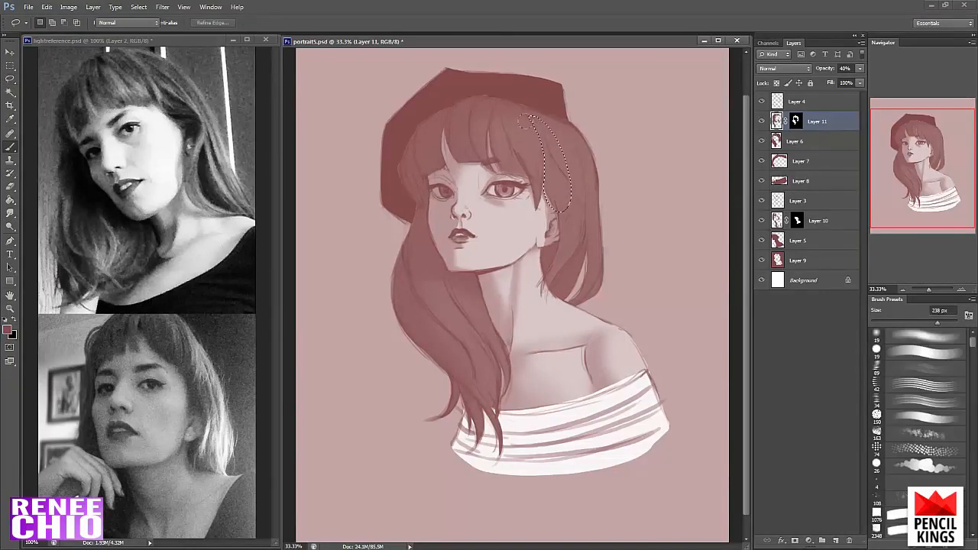
{"action": "key", "text": "ctrl+d"}
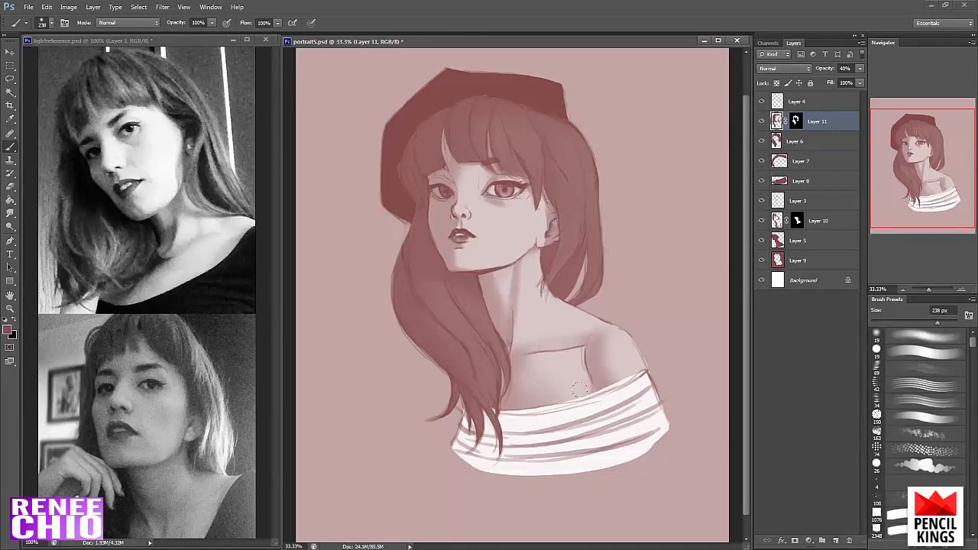
- Temporarily hide the line art on Layer 4 and Layer 3 to examine the hair and skin shading
{"action": "left_click", "coordinate": [763, 101]}
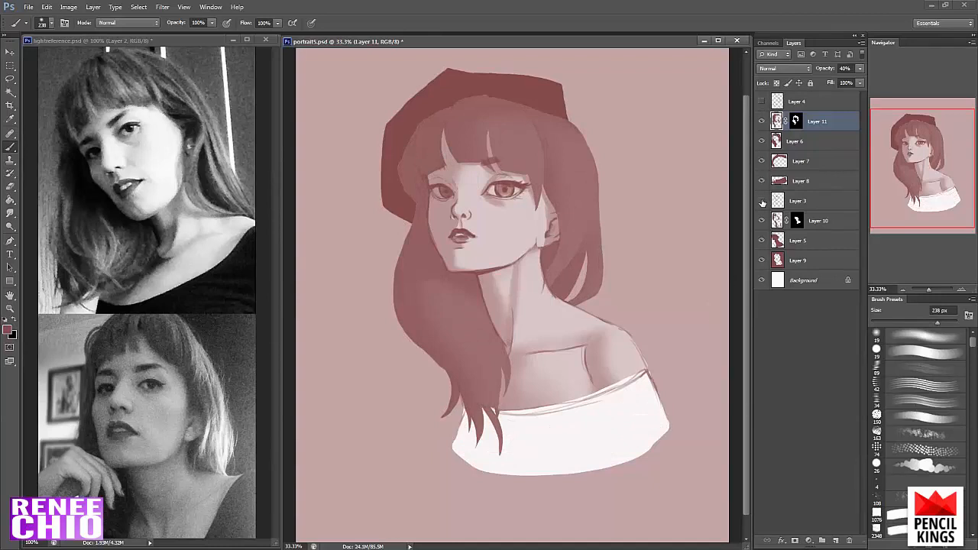
{"action": "left_click", "coordinate": [762, 201]}
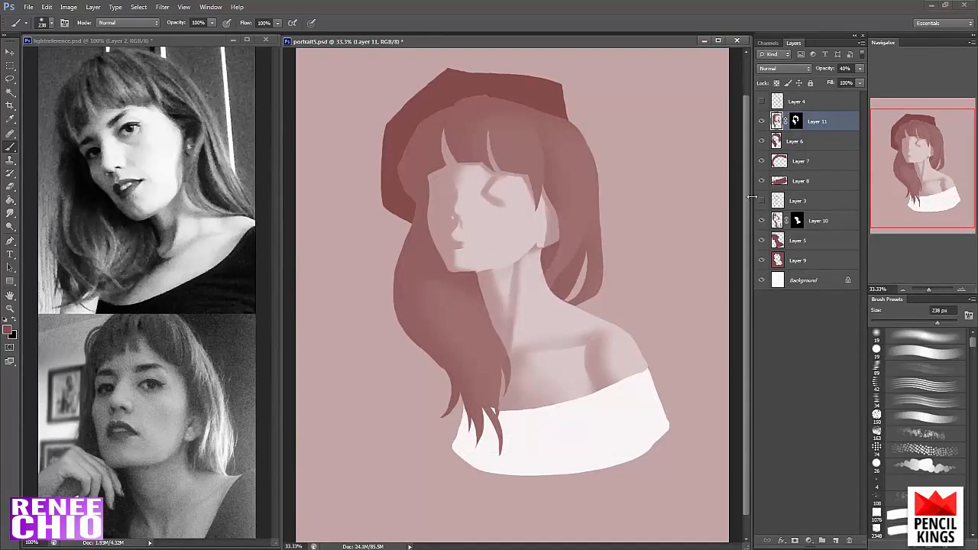
{"action": "left_click", "coordinate": [762, 201]}
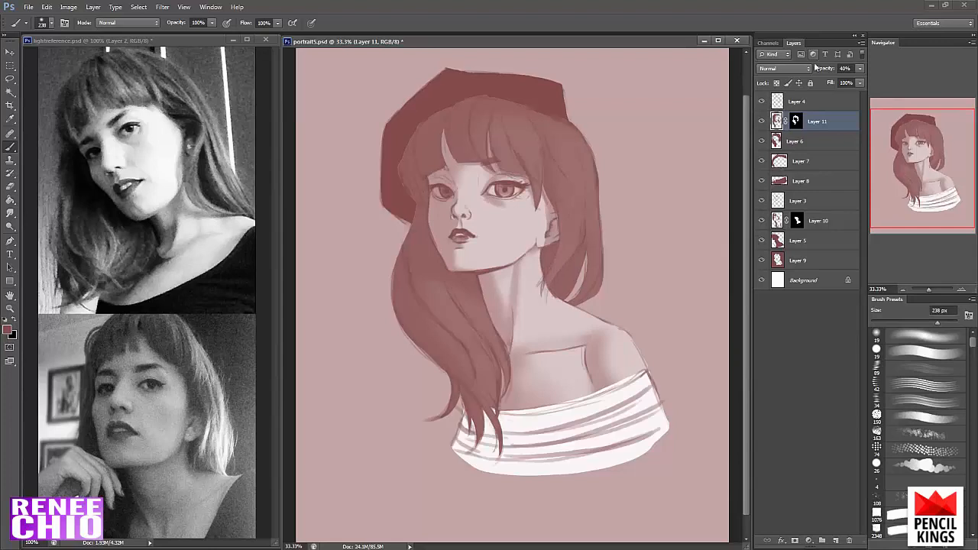
- Change the blend mode of the hair shading on Layer 11 and the skin shading on Layer 10 to Multiply
{"action": "left_click", "coordinate": [771, 68]}
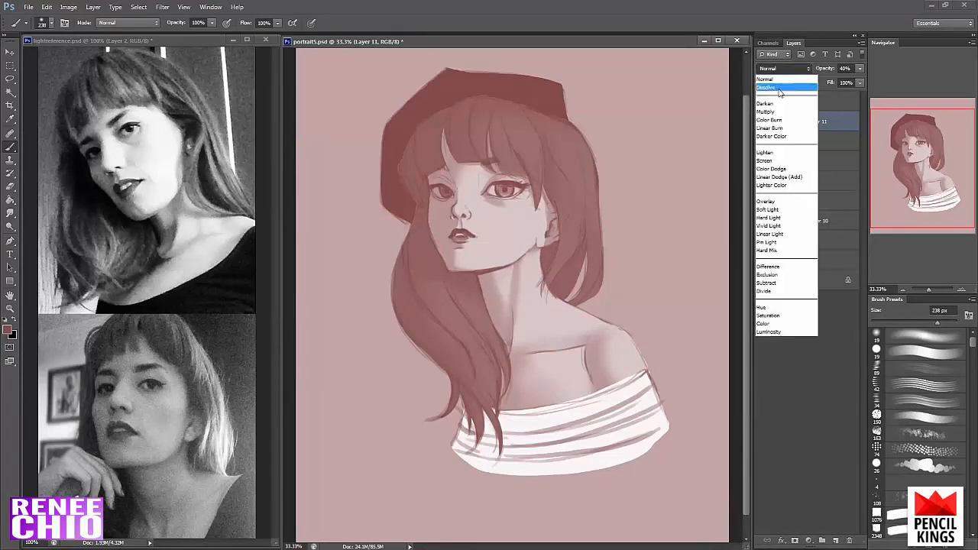
{"action": "left_click", "coordinate": [774, 112]}
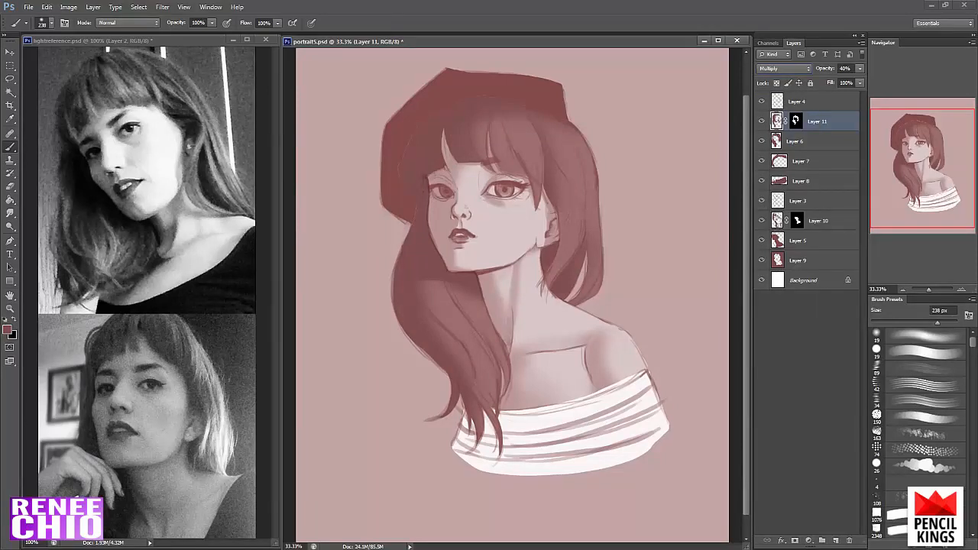
{"action": "left_click", "coordinate": [777, 224]}
{"action": "left_click", "coordinate": [771, 68]}
{"action": "left_click", "coordinate": [766, 112]}
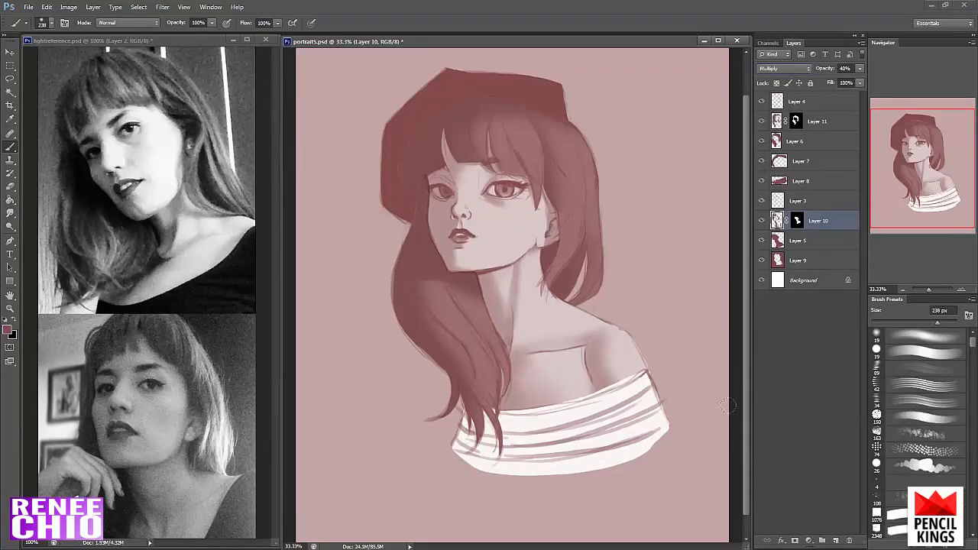
- Set the opacity of the skin shading on Layer 10 and the hair shading on Layer 11 to 60%
{"action": "left_click", "coordinate": [777, 222]}
{"action": "left_click_drag", "start_coordinate": [824, 69], "coordinate": [831, 73]}
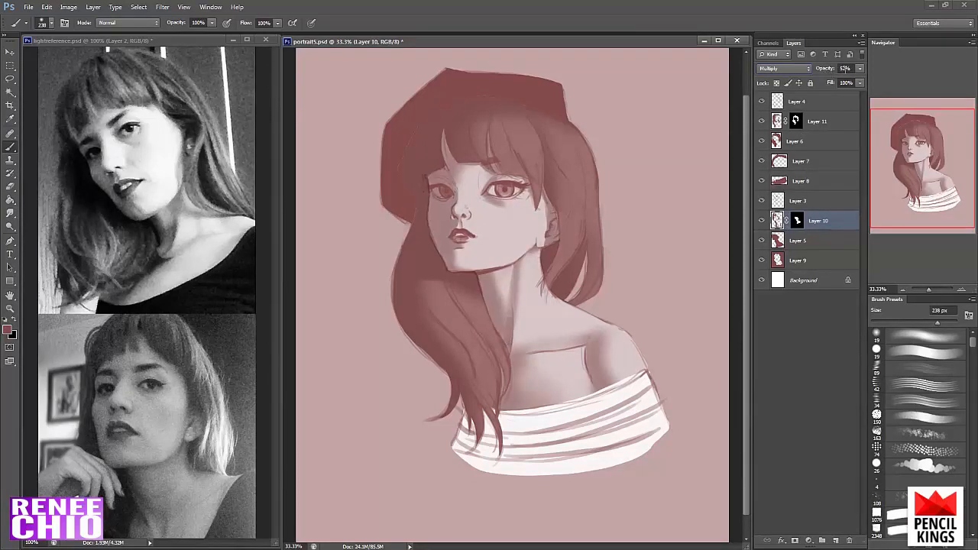
{"action": "left_click", "coordinate": [799, 72]}
{"action": "left_click", "coordinate": [828, 73]}
{"action": "left_click_drag", "start_coordinate": [824, 71], "coordinate": [828, 73]}
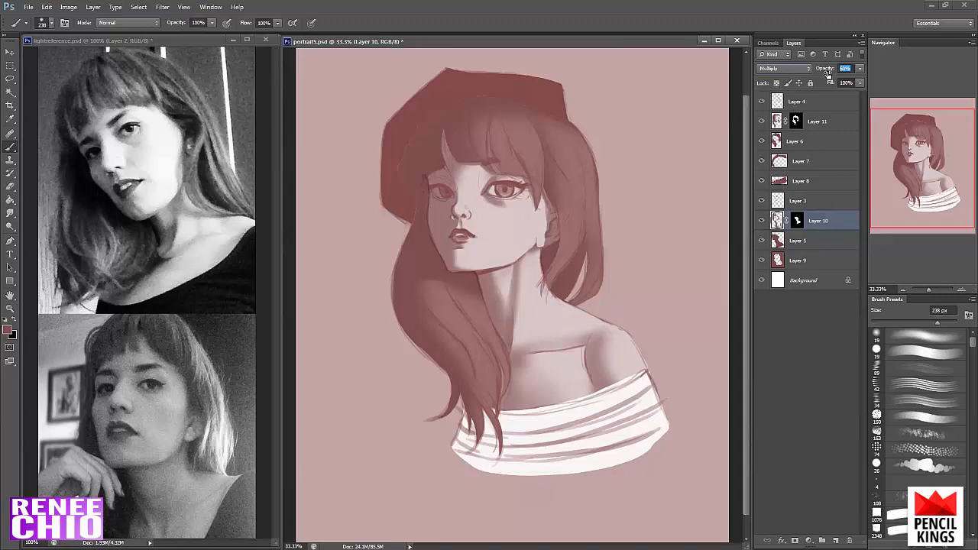
{"action": "left_click", "coordinate": [823, 122]}
{"action": "mouse_move", "coordinate": [825, 70]}
{"action": "left_mouse_down"}
{"action": "mouse_move", "coordinate": [836, 79]}
{"action": "mouse_move", "coordinate": [778, 101]}
{"action": "left_mouse_up"}
{"action": "type", "text": "60"}
{"action": "key", "text": "Return"}
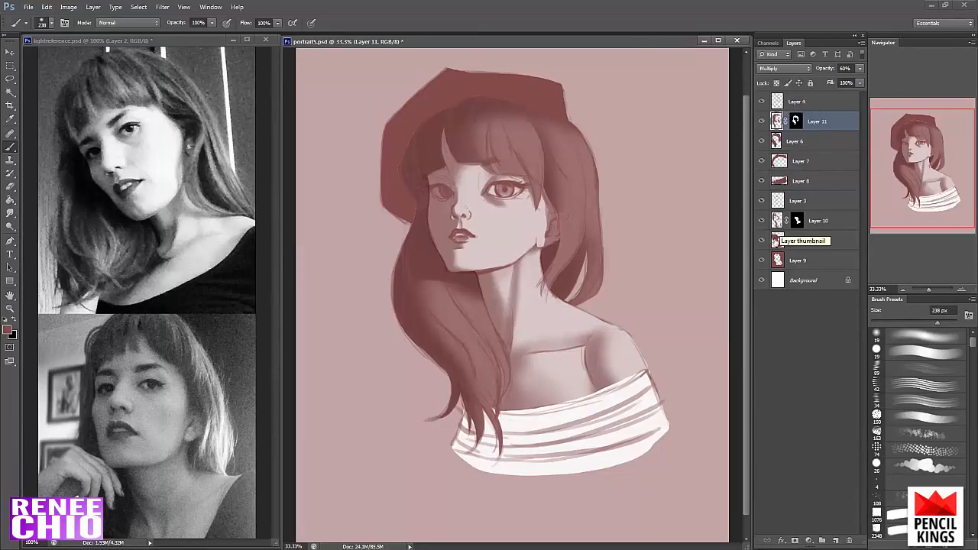
- Create a new layer above the hat's Layer 7 and mask it to the hat's shape
{"action": "left_click", "coordinate": [792, 162]}
{"action": "left_click", "coordinate": [780, 162], "text": "ctrl"}
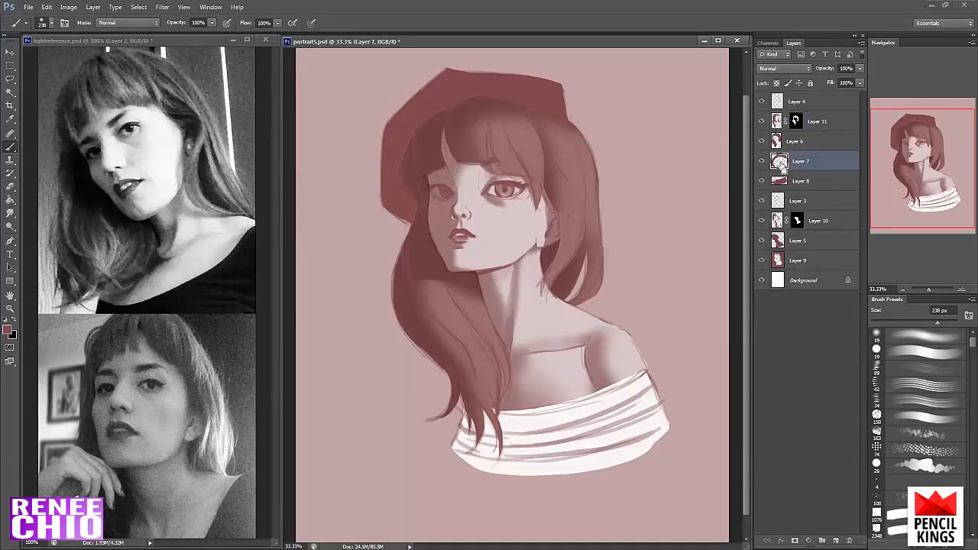
{"action": "left_click", "coordinate": [795, 541]}
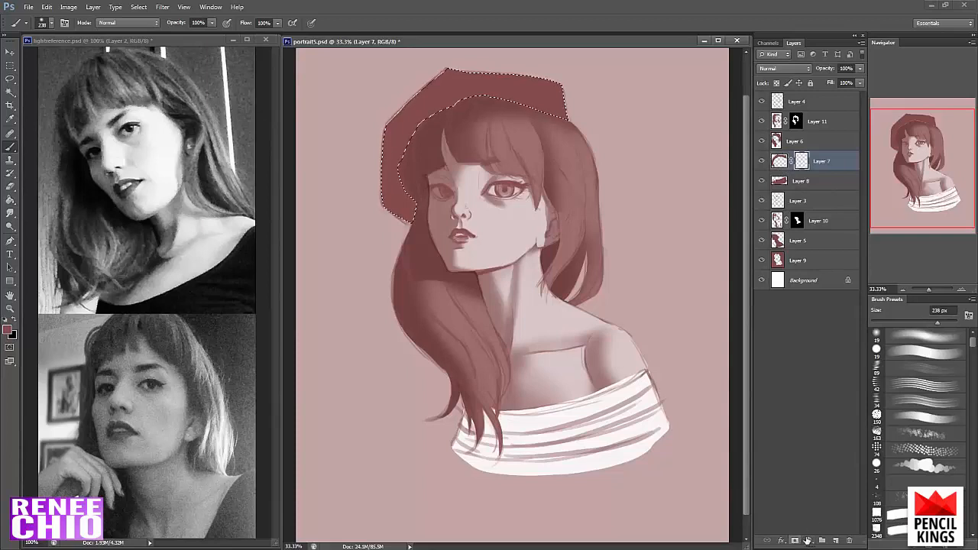
{"action": "left_click", "coordinate": [837, 541]}
{"action": "left_click", "coordinate": [794, 541]}
{"action": "left_click", "coordinate": [778, 162]}
- Set the hat shading layer to Multiply at 60% opacity, matching the hair shading on Layer 11
{"action": "left_click", "coordinate": [783, 68]}
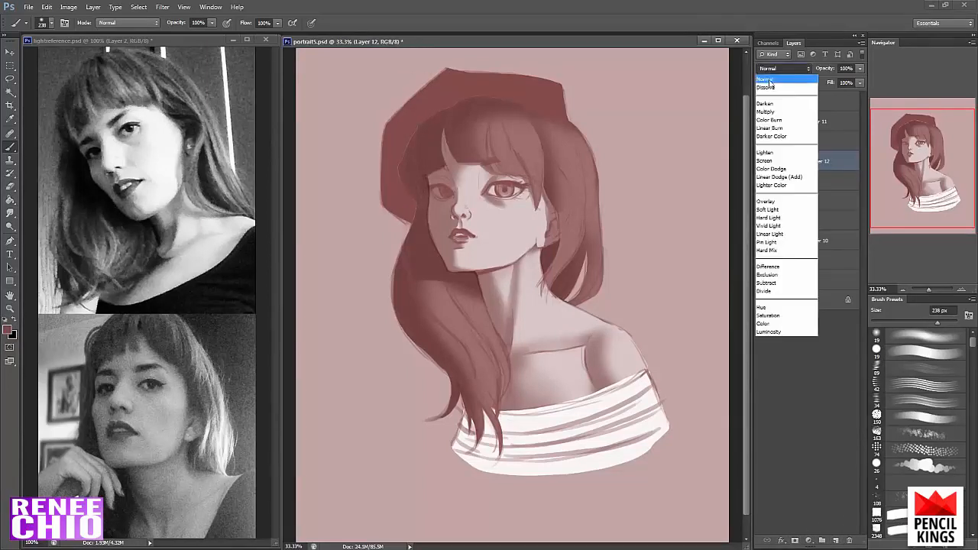
{"action": "left_click", "coordinate": [779, 96]}
{"action": "left_click", "coordinate": [840, 70]}
{"action": "type", "text": "60"}
{"action": "left_click", "coordinate": [781, 124]}
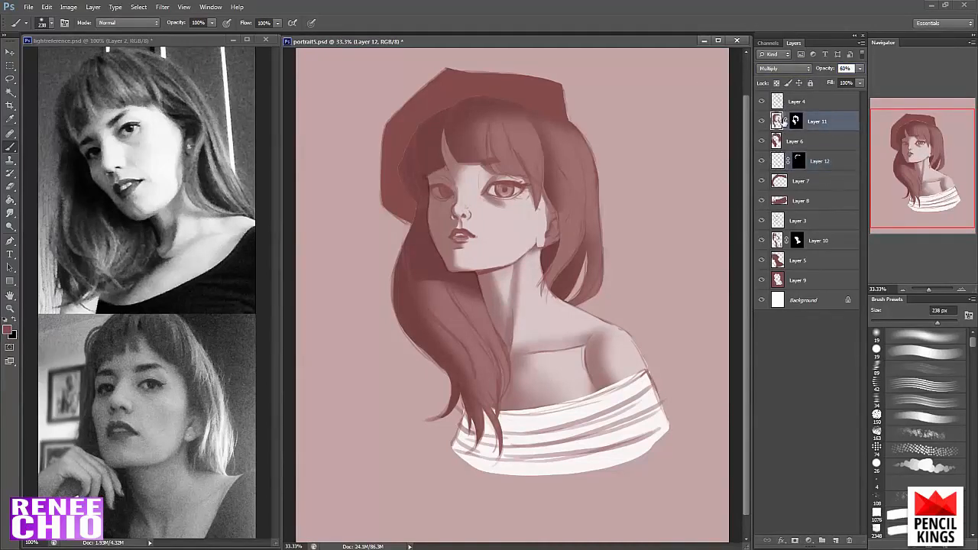
{"action": "left_click", "coordinate": [808, 163]}
- Shade the hat's brim and shadowed side with a 97 px brush, and soften it with a soft 134 px brush
{"action": "left_click", "coordinate": [917, 350]}
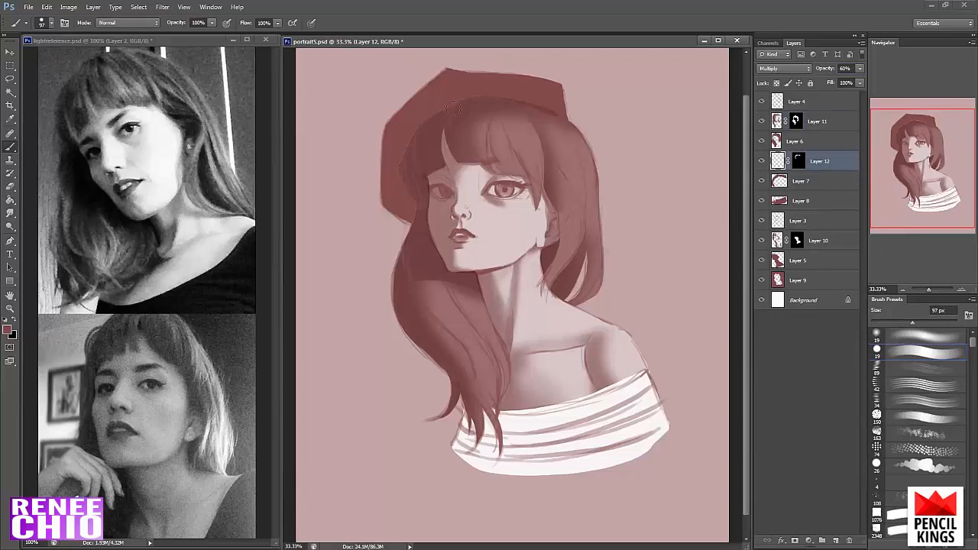
{"action": "left_click_drag", "start_coordinate": [403, 139], "coordinate": [397, 214]}
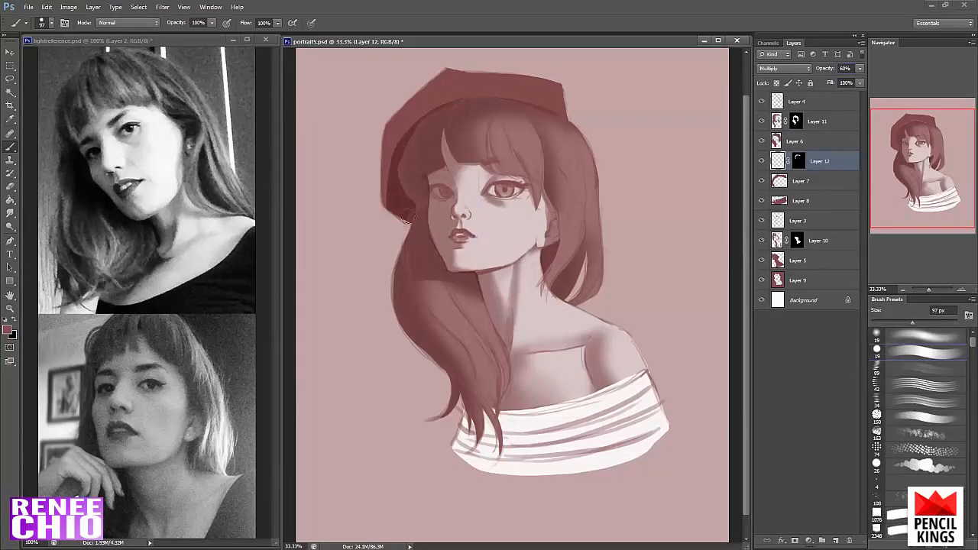
{"action": "left_click_drag", "start_coordinate": [911, 322], "coordinate": [920, 322]}
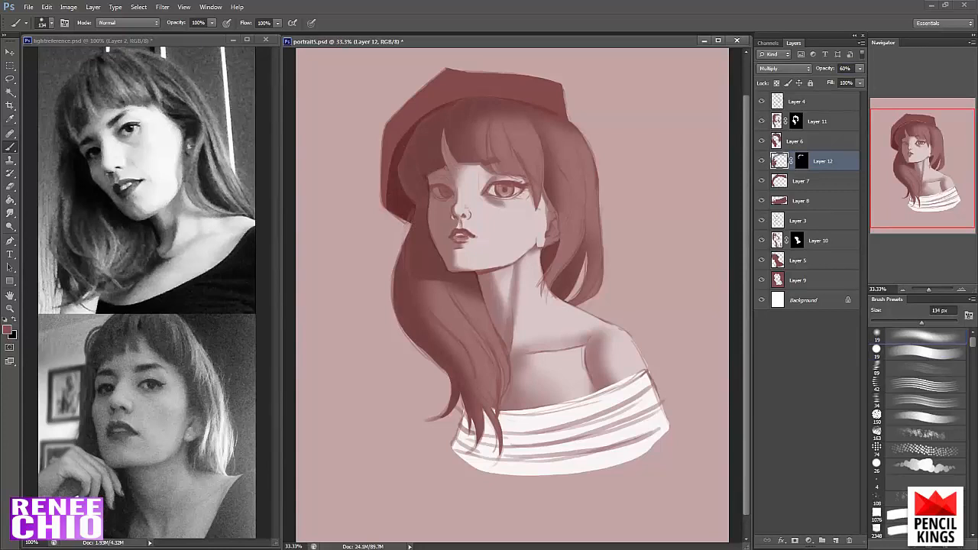
{"action": "mouse_move", "coordinate": [438, 112]}
{"action": "left_mouse_down"}
{"action": "mouse_move", "coordinate": [412, 141]}
{"action": "mouse_move", "coordinate": [398, 107]}
{"action": "mouse_move", "coordinate": [386, 208]}
{"action": "left_mouse_up"}
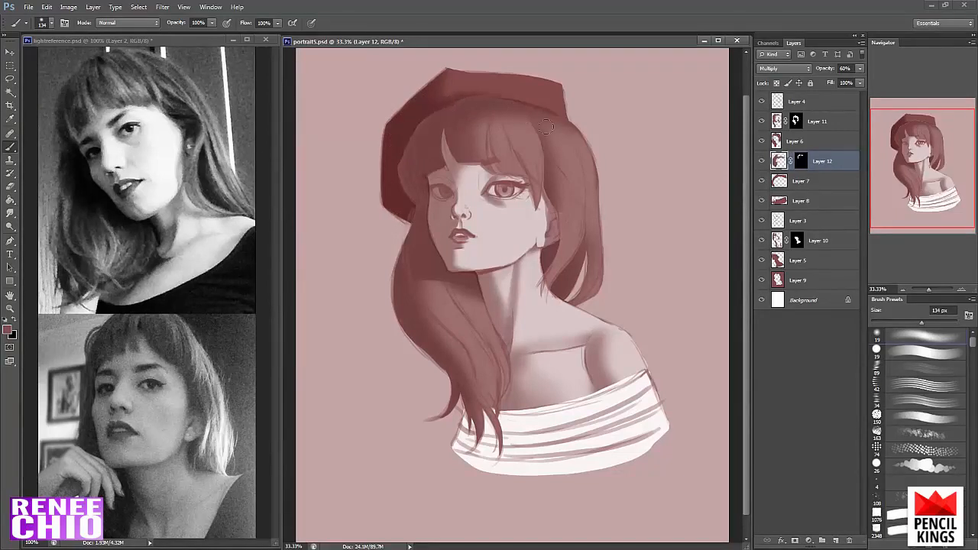
- Erase shading along the lit end of the hat's brim with a soft 68 px eraser
{"action": "key", "text": "e"}
{"action": "left_click", "coordinate": [894, 333]}
{"action": "left_click", "coordinate": [900, 322]}
{"action": "left_click_drag", "start_coordinate": [524, 99], "coordinate": [573, 119]}
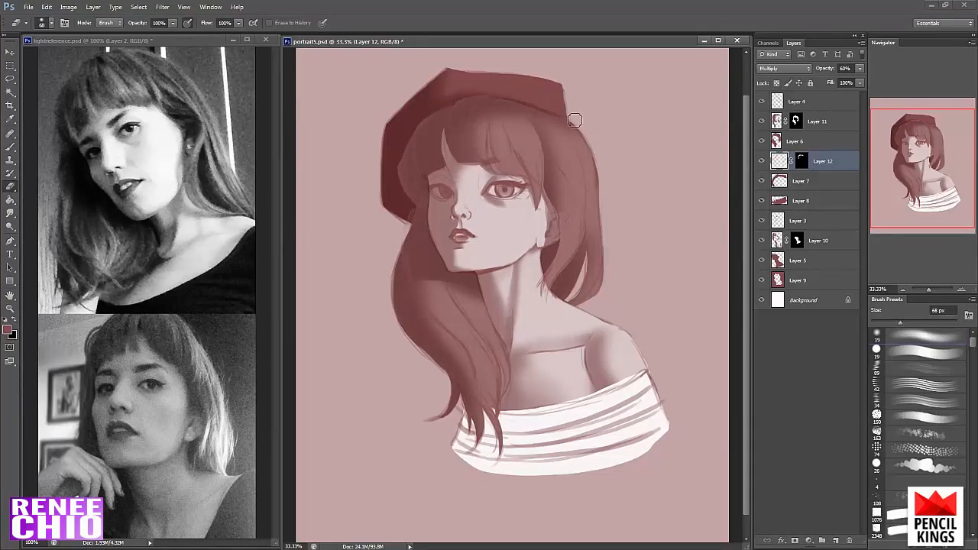
- Create a new layer above Layer 8 and mask it to the shape of the white top
{"action": "key", "text": "v"}
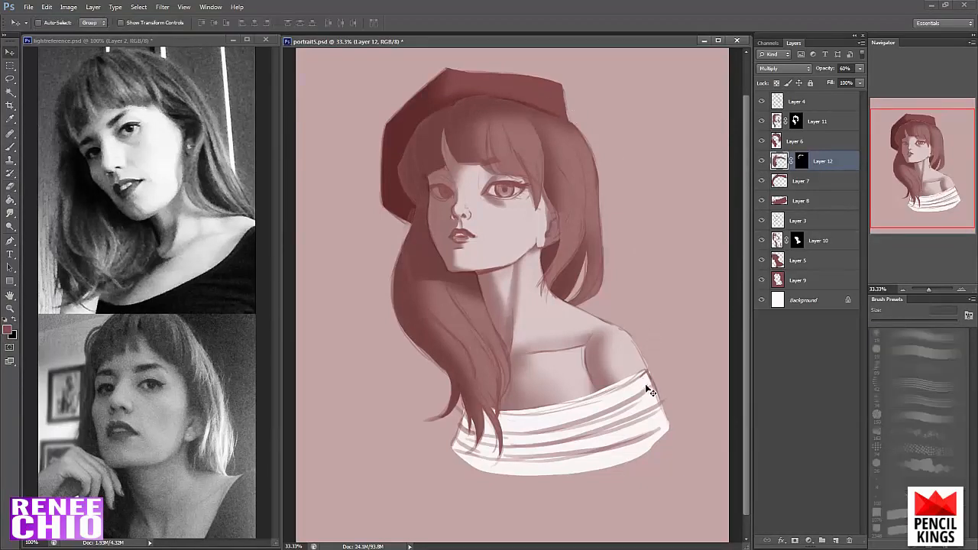
{"action": "left_click", "coordinate": [779, 200], "text": "ctrl"}
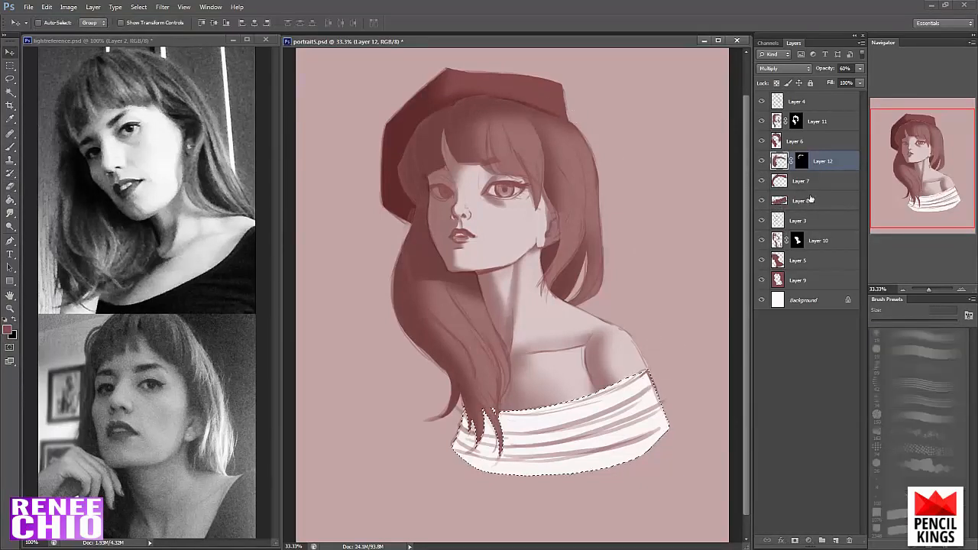
{"action": "left_click", "coordinate": [812, 200]}
{"action": "left_click", "coordinate": [835, 541]}
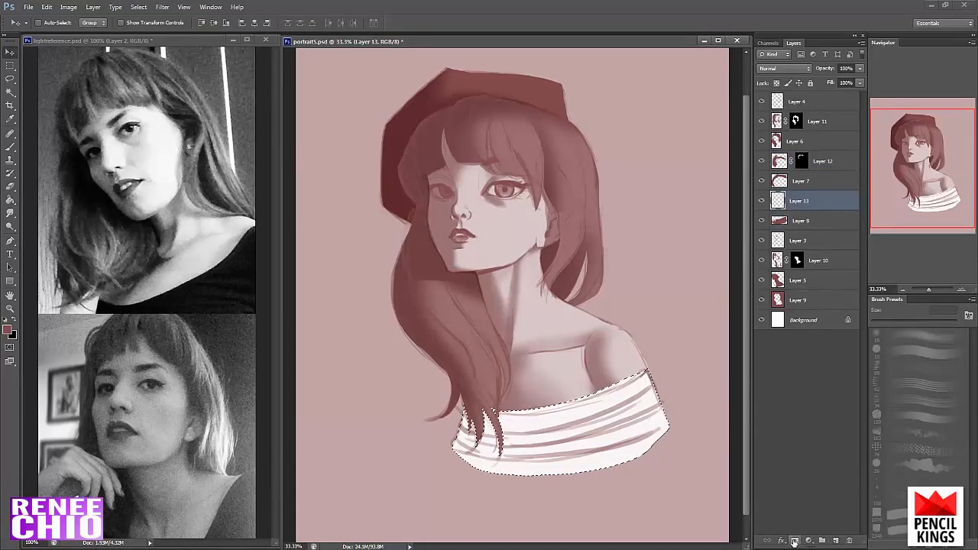
{"action": "left_click", "coordinate": [795, 540]}
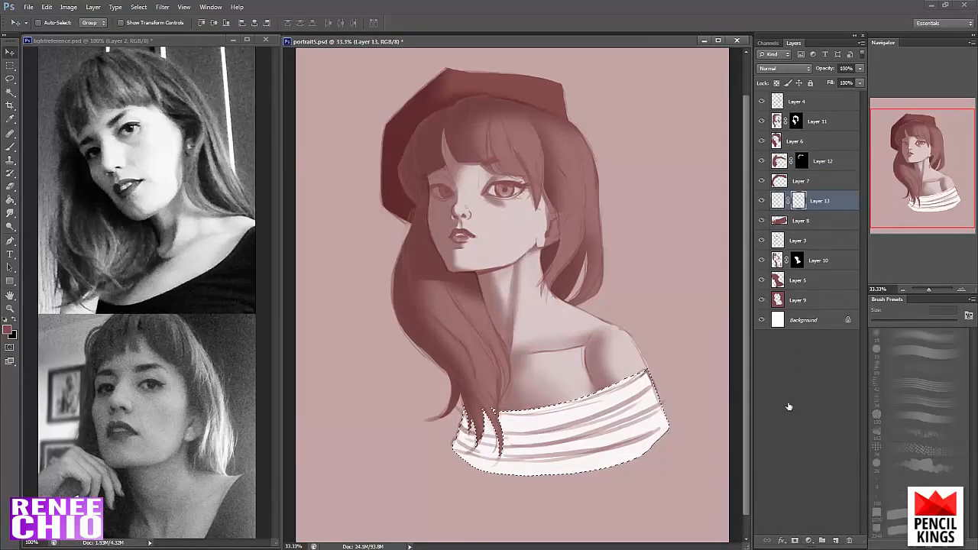
{"action": "left_click", "coordinate": [777, 200]}
- Set the white top's shading layer to Multiply at 60% opacity
{"action": "left_click", "coordinate": [784, 68]}
{"action": "left_click", "coordinate": [780, 109]}
{"action": "left_click", "coordinate": [845, 68]}
{"action": "type", "text": "60"}
{"action": "key", "text": "Return"}
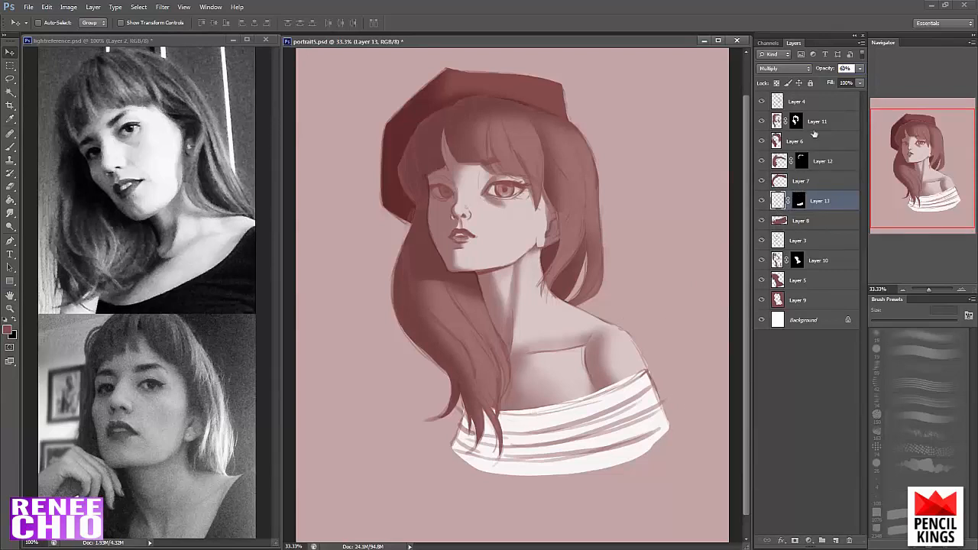
{"action": "left_click", "coordinate": [807, 223]}
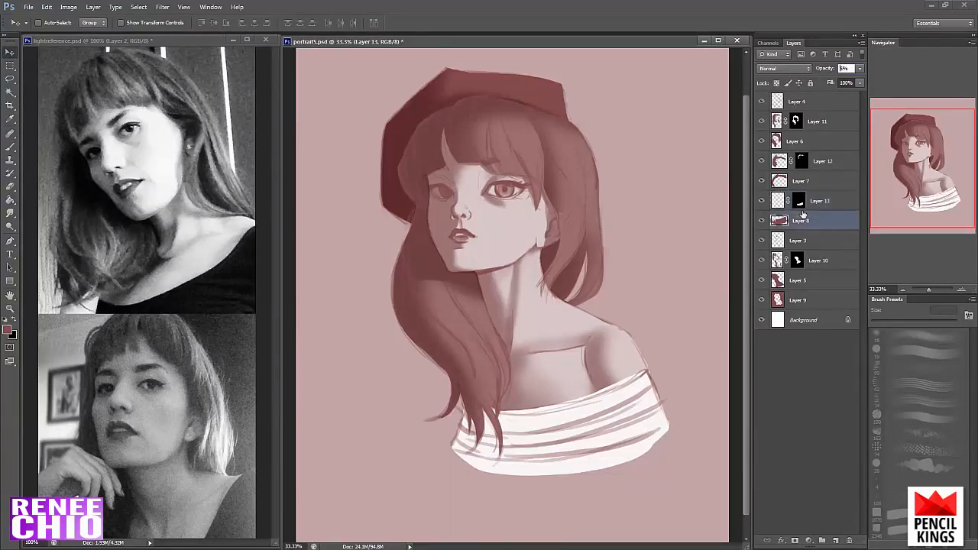
{"action": "left_click", "coordinate": [785, 203]}
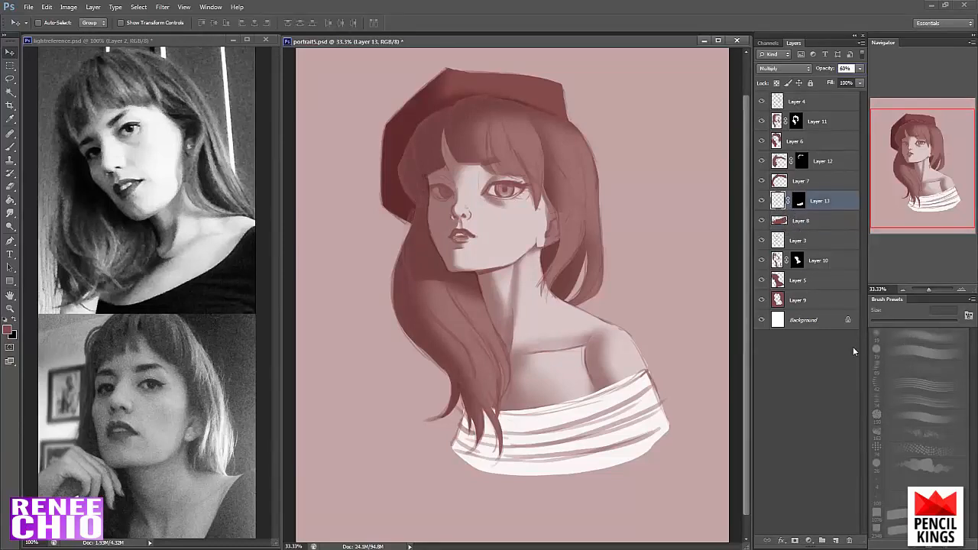
- Shade the part of the white top below the long hair with a soft 369 px brush
{"action": "left_click", "coordinate": [10, 214]}
{"action": "key", "text": "b"}
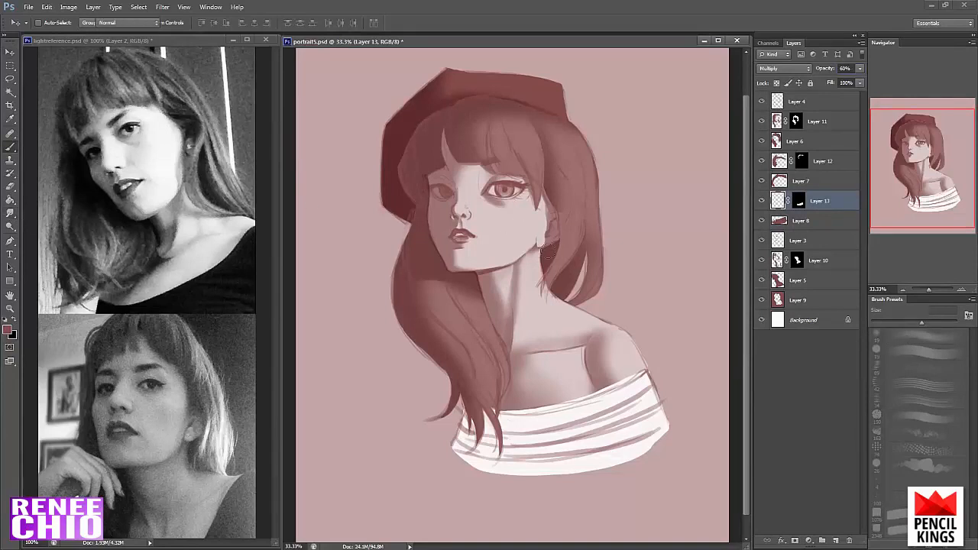
{"action": "left_click", "coordinate": [923, 324]}
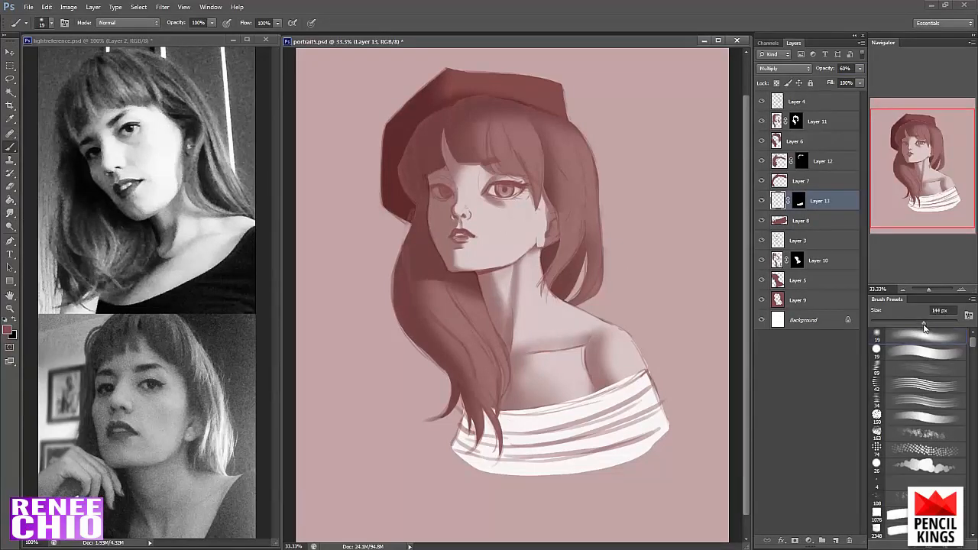
{"action": "left_click", "coordinate": [941, 322]}
{"action": "left_click", "coordinate": [943, 323]}
{"action": "left_click_drag", "start_coordinate": [526, 432], "coordinate": [422, 449]}
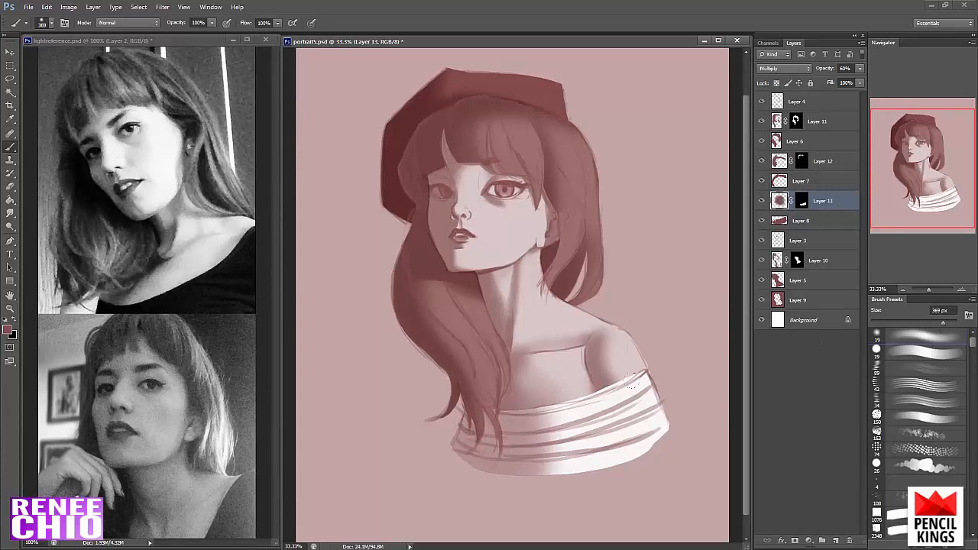
- Extend the white top's shading toward its center and shade its far shoulder side with a soft 156 px brush
{"action": "mouse_move", "coordinate": [557, 419]}
{"action": "left_mouse_down"}
{"action": "mouse_move", "coordinate": [567, 473]}
{"action": "mouse_move", "coordinate": [518, 472]}
{"action": "left_mouse_up"}
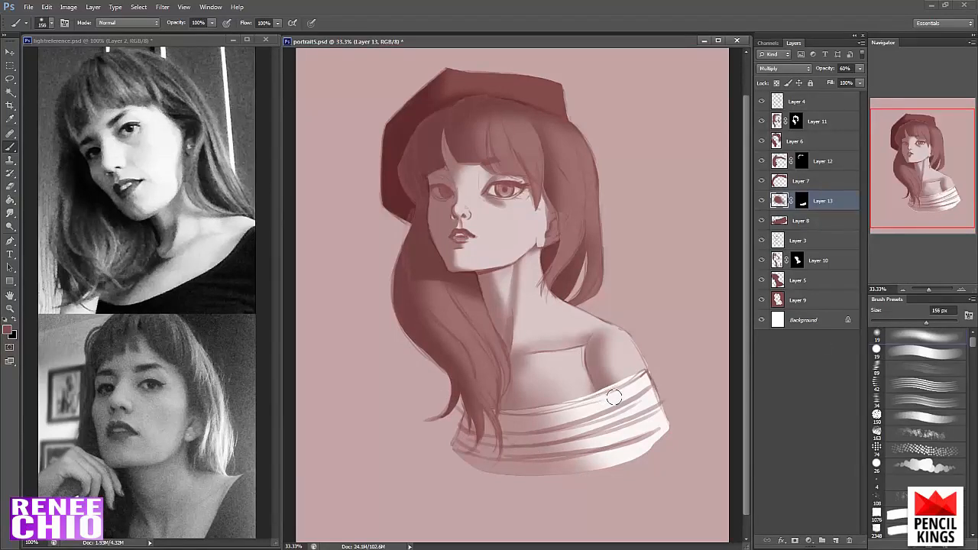
{"action": "left_click_drag", "start_coordinate": [608, 394], "coordinate": [643, 451]}
{"action": "mouse_move", "coordinate": [606, 394]}
{"action": "left_mouse_down"}
{"action": "mouse_move", "coordinate": [625, 432]}
{"action": "mouse_move", "coordinate": [637, 434]}
{"action": "mouse_move", "coordinate": [614, 387]}
{"action": "mouse_move", "coordinate": [650, 455]}
{"action": "left_mouse_up"}
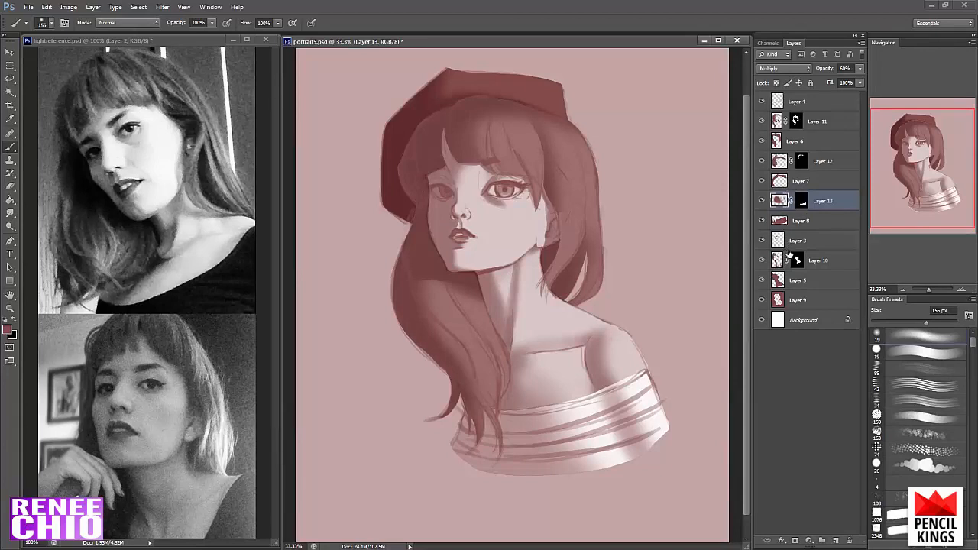
- Move the line art on Layer 3 above Layer 11, and add a new layer directly above Layer 11
{"action": "left_click", "coordinate": [830, 124]}
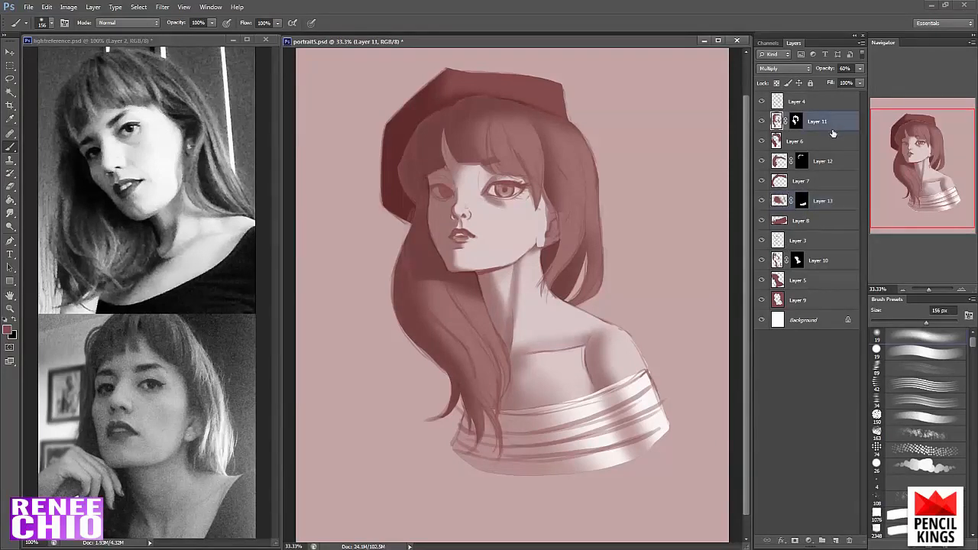
{"action": "left_click_drag", "start_coordinate": [808, 238], "coordinate": [816, 114]}
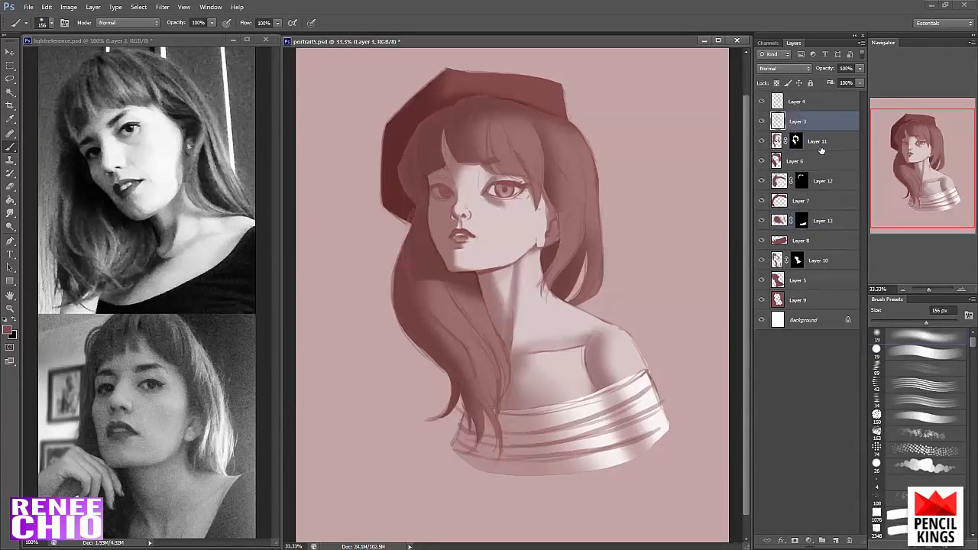
{"action": "left_click", "coordinate": [823, 149]}
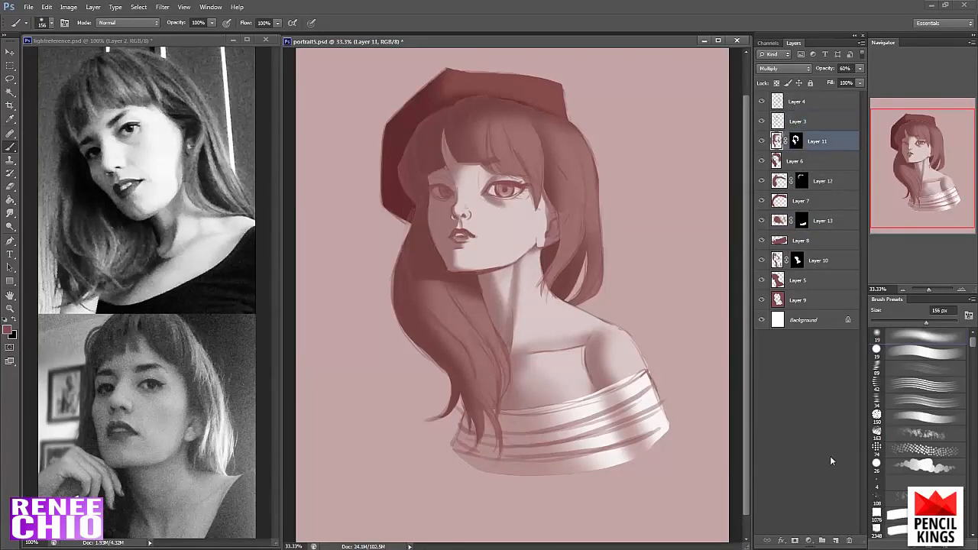
{"action": "left_click", "coordinate": [837, 541]}
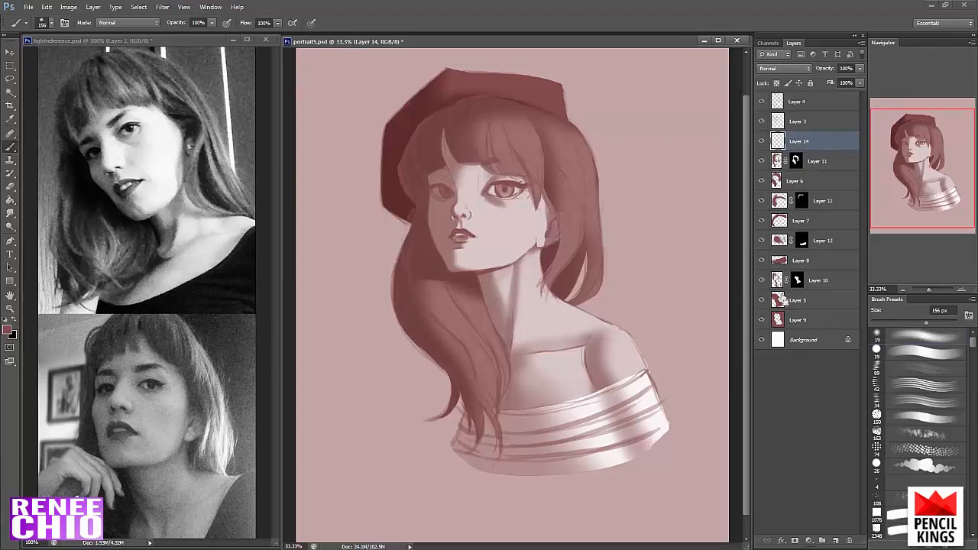
- Mask the new layer to the combined shapes of the skin, hat, hair and white top
{"action": "left_click", "coordinate": [779, 303], "text": "ctrl"}
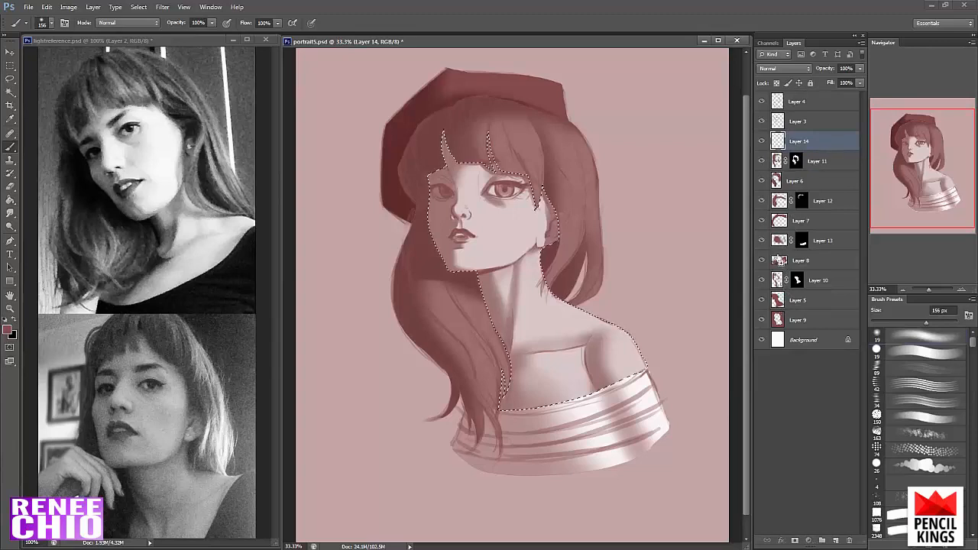
{"action": "left_click", "coordinate": [780, 222], "text": "ctrl+shift"}
{"action": "left_click", "coordinate": [779, 183], "text": "ctrl+shift"}
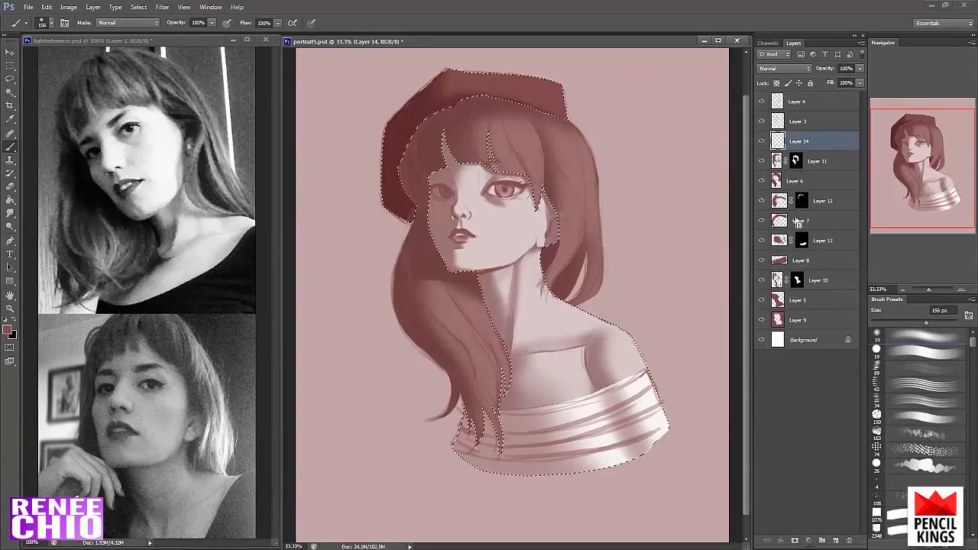
{"action": "left_click", "coordinate": [781, 221], "text": "ctrl+shift"}
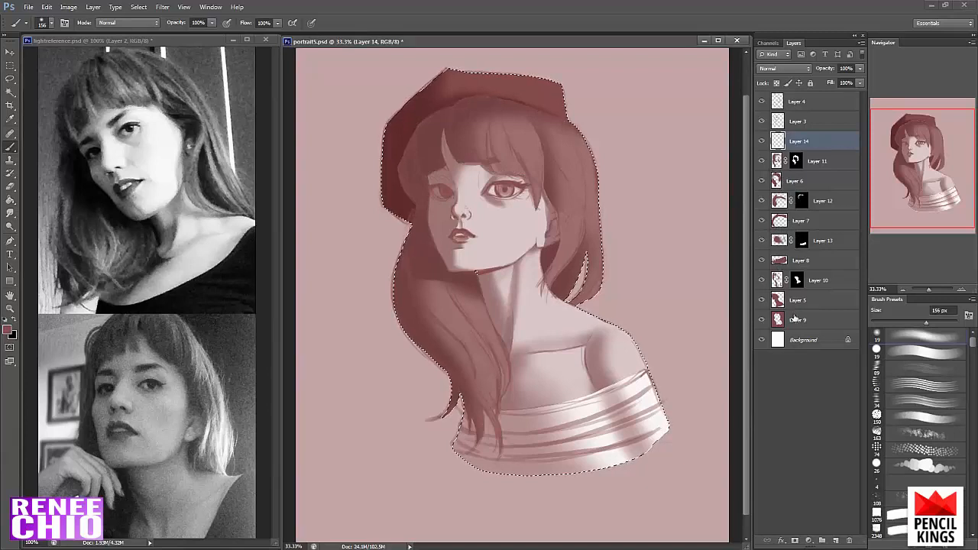
{"action": "left_click", "coordinate": [795, 540]}
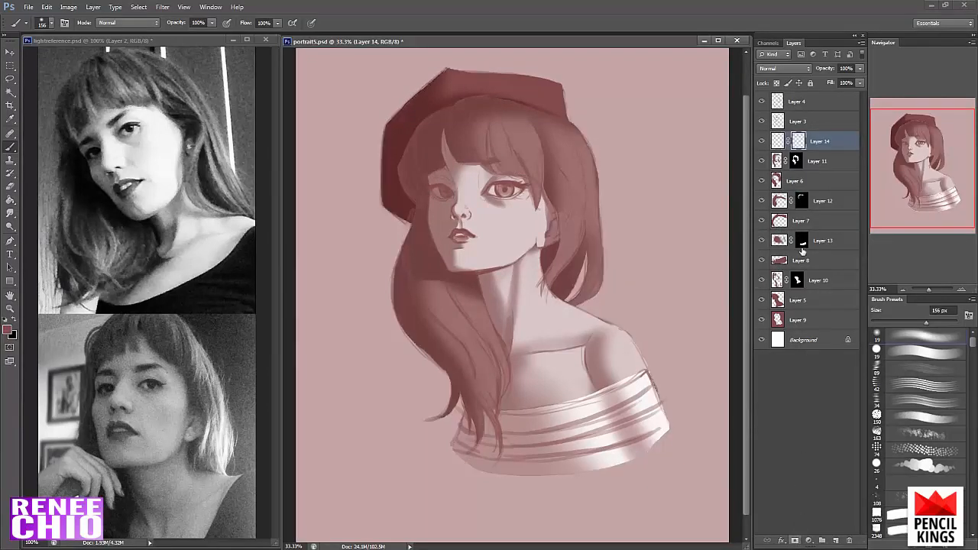
{"action": "left_click", "coordinate": [778, 142]}
- Rename the newly masked layer as AO
{"action": "double_click", "coordinate": [820, 141]}
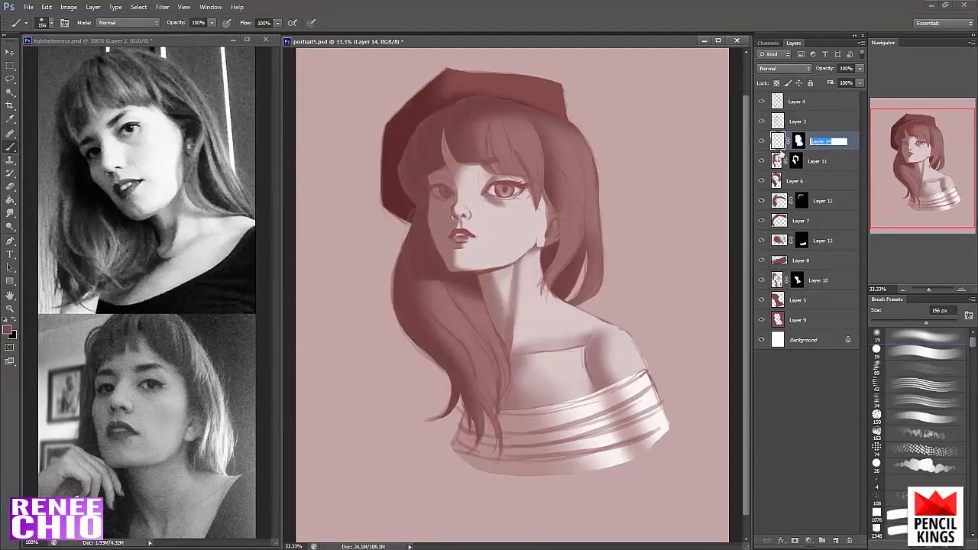
{"action": "type", "text": "AO"}
{"action": "key", "text": "Return"}
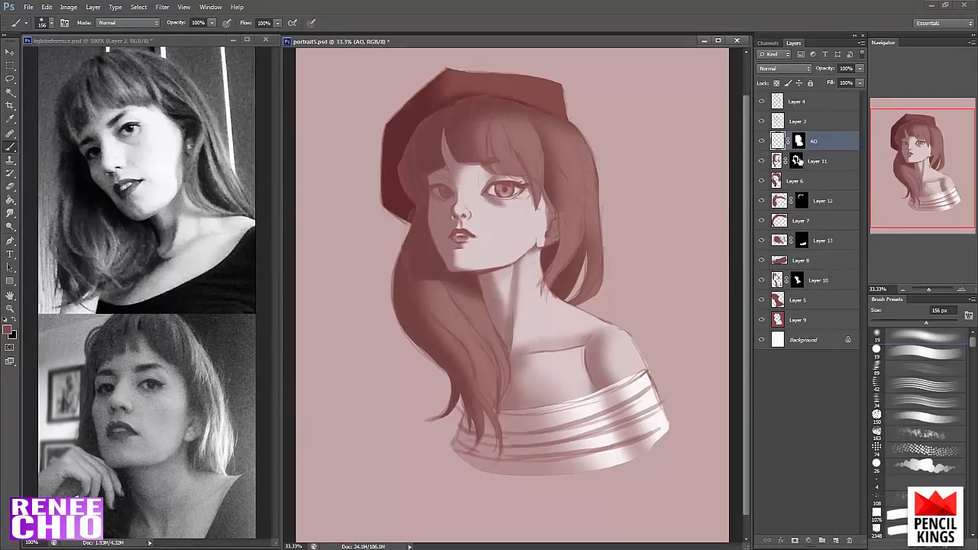
- Activate the Lasso tool for work on the AO layer
{"action": "left_click", "coordinate": [10, 79]}
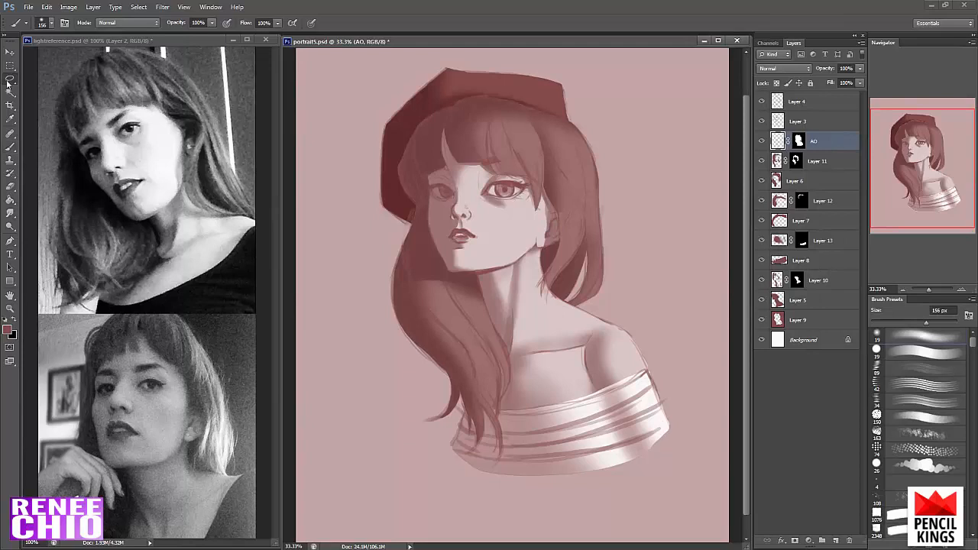